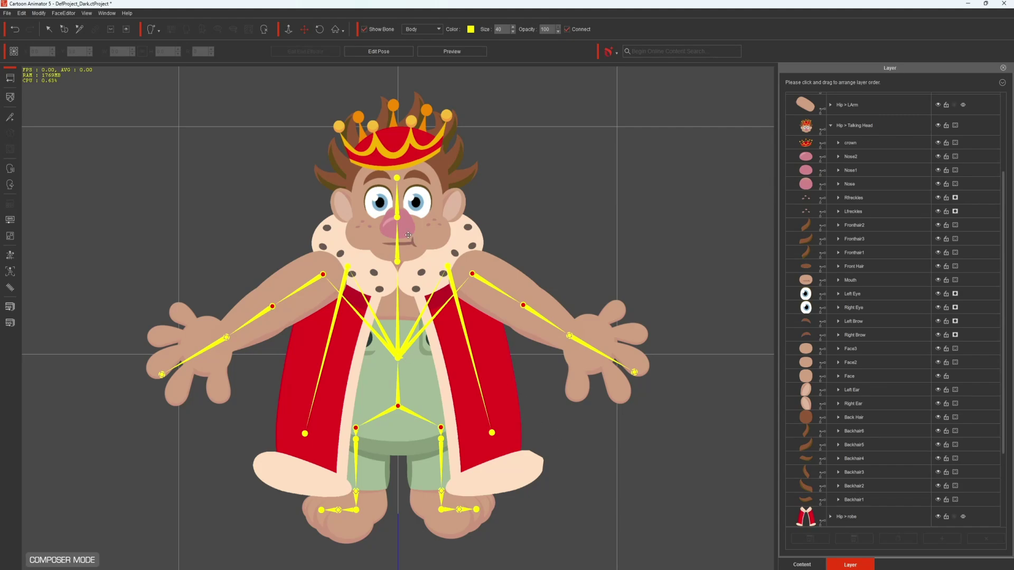
Select the troll's left eye to show the face bones, and return from Composer mode to Stage mode
{"action": "left_click", "coordinate": [426, 214]}
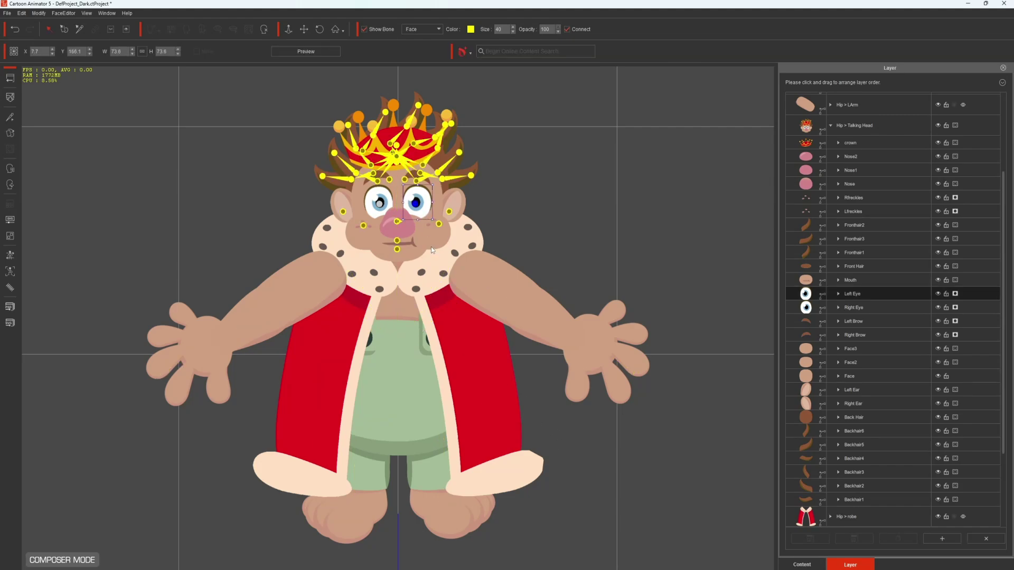
{"action": "left_click", "coordinate": [431, 248]}
{"action": "left_click", "coordinate": [10, 116]}
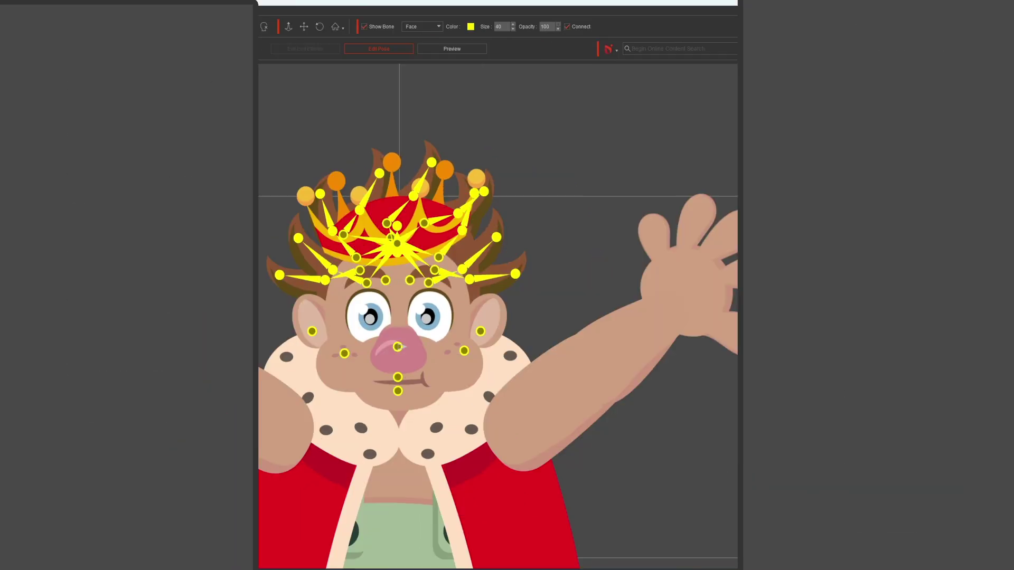
{"action": "left_click", "coordinate": [10, 77]}
{"action": "left_click", "coordinate": [10, 77]}
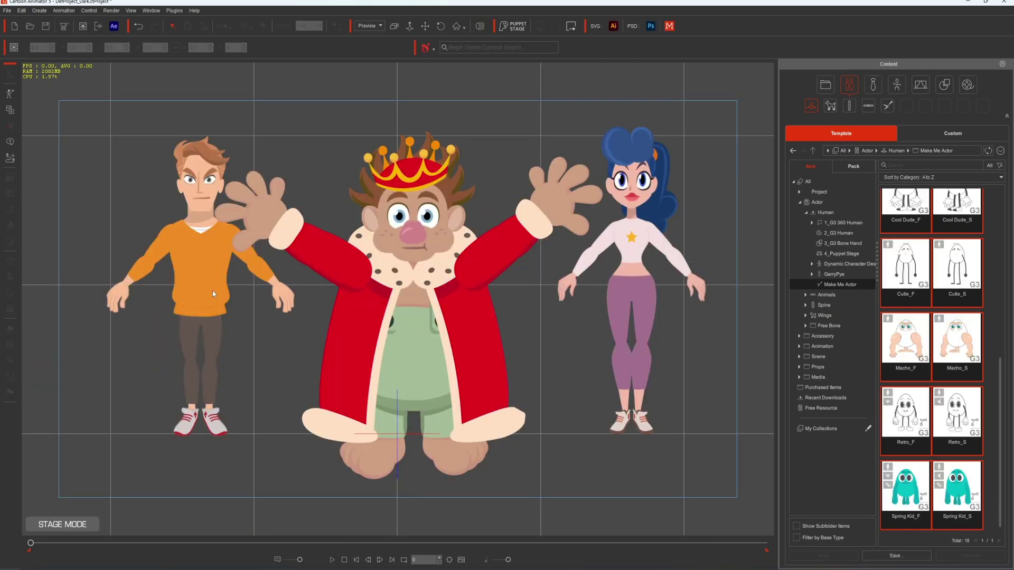
Select the blue-haired woman and add the Cutie_F template from Make Me Actor to the stage
{"action": "left_click", "coordinate": [681, 339]}
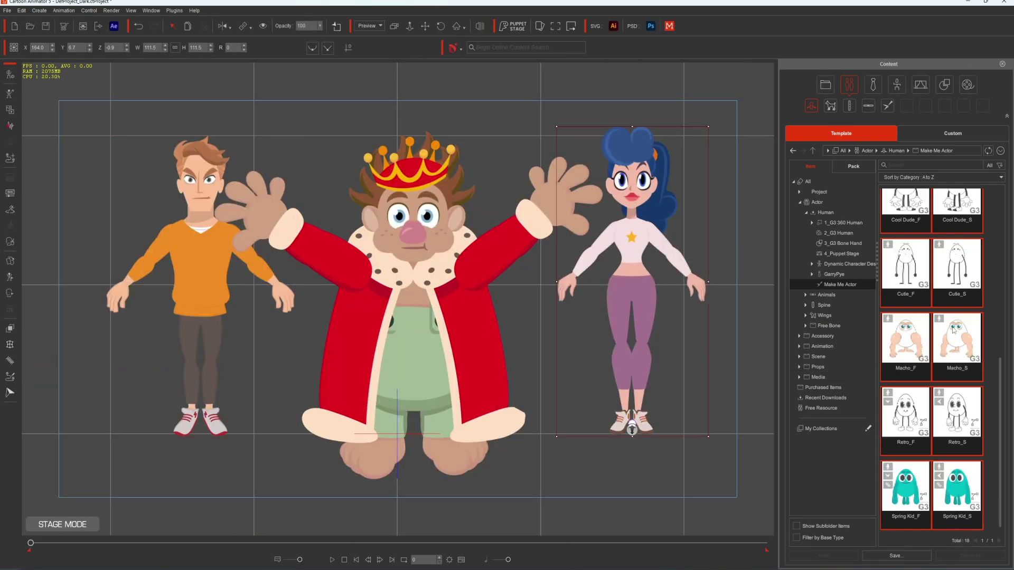
{"action": "left_click_drag", "start_coordinate": [912, 281], "coordinate": [430, 384]}
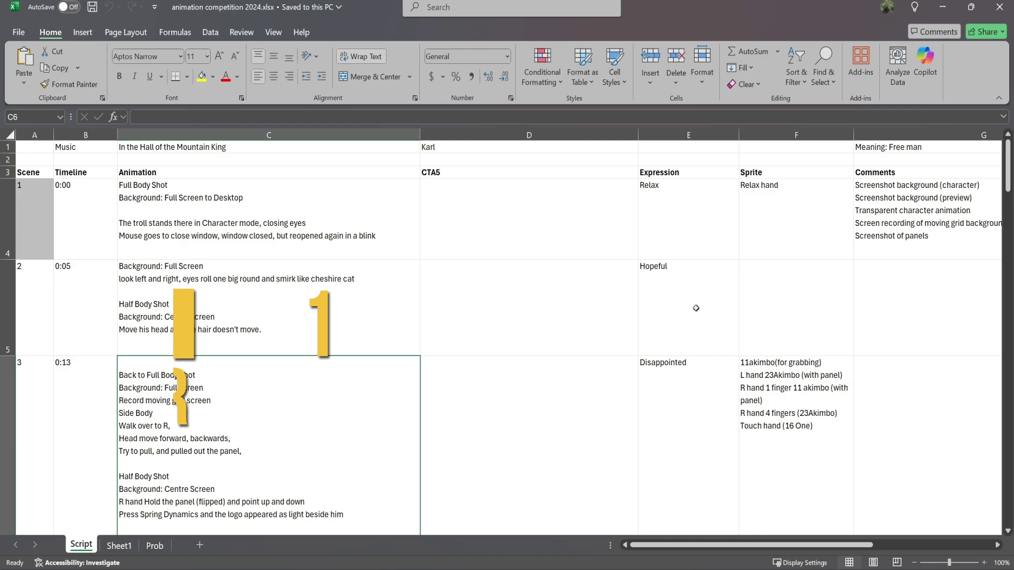
Switch to the Excel workbook animation competition 2024.xlsx and review the scene rows on the Script sheet
{"action": "scroll", "coordinate": [688, 333], "scroll_direction": "down", "scroll_amount": 6}
{"action": "scroll", "coordinate": [689, 340], "scroll_direction": "down", "scroll_amount": 4}
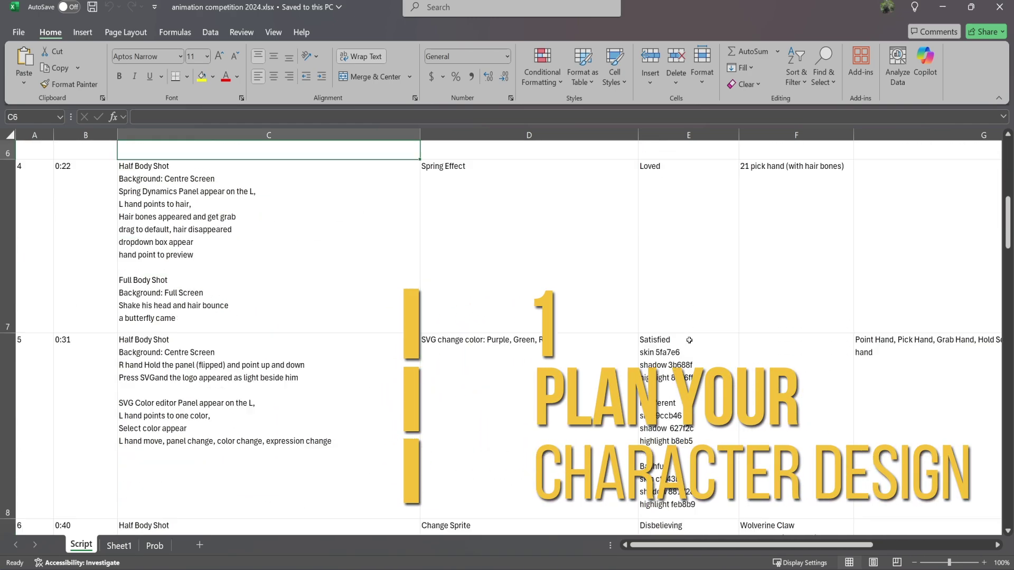
{"action": "left_click", "coordinate": [683, 340]}
{"action": "left_click", "coordinate": [549, 338]}
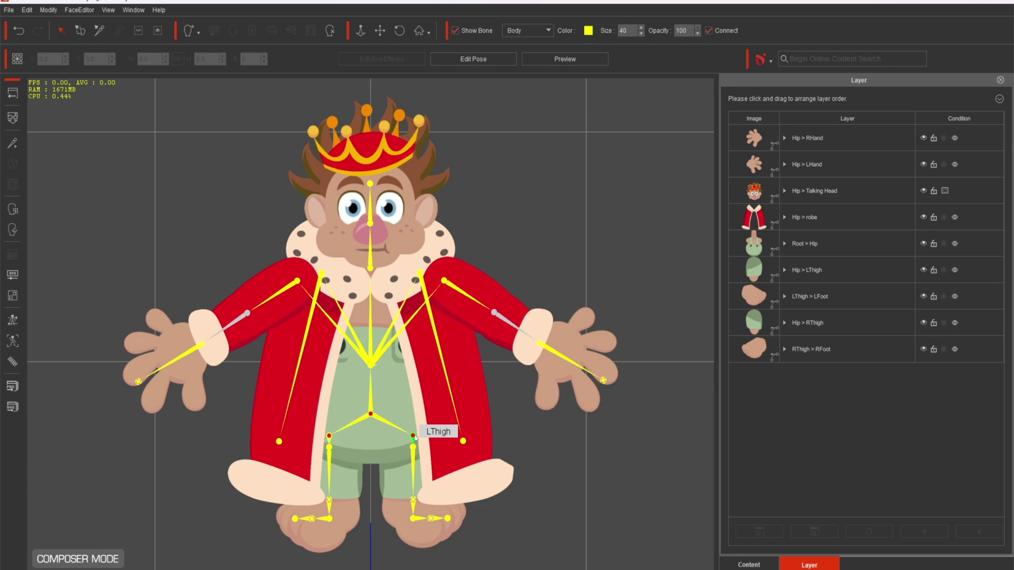
Expand the Root > Hip, Hip > robe and Hip > Talking Head layers in Cartoon Animator's Composer mode
{"action": "left_click", "coordinate": [784, 244]}
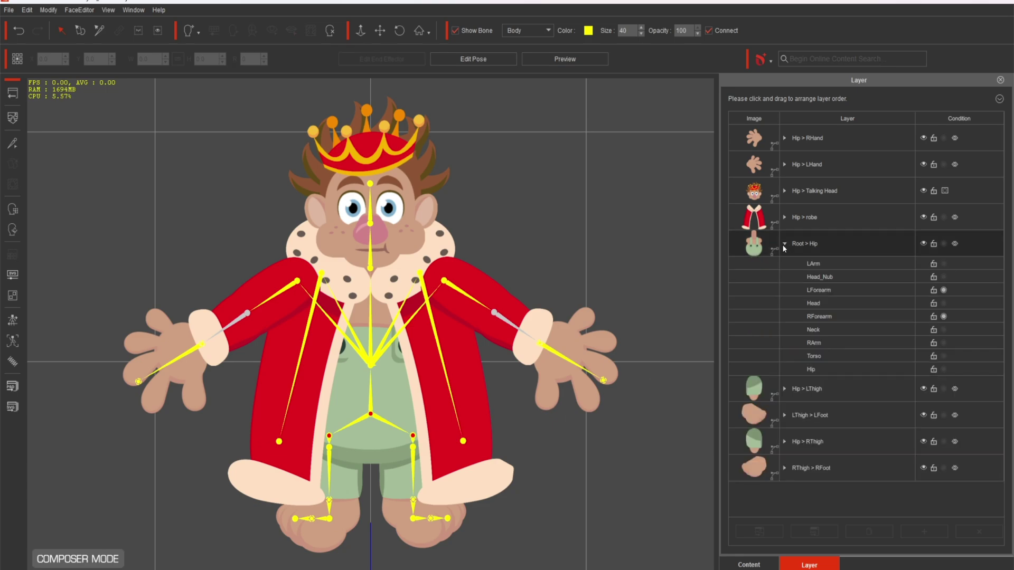
{"action": "left_click", "coordinate": [784, 217]}
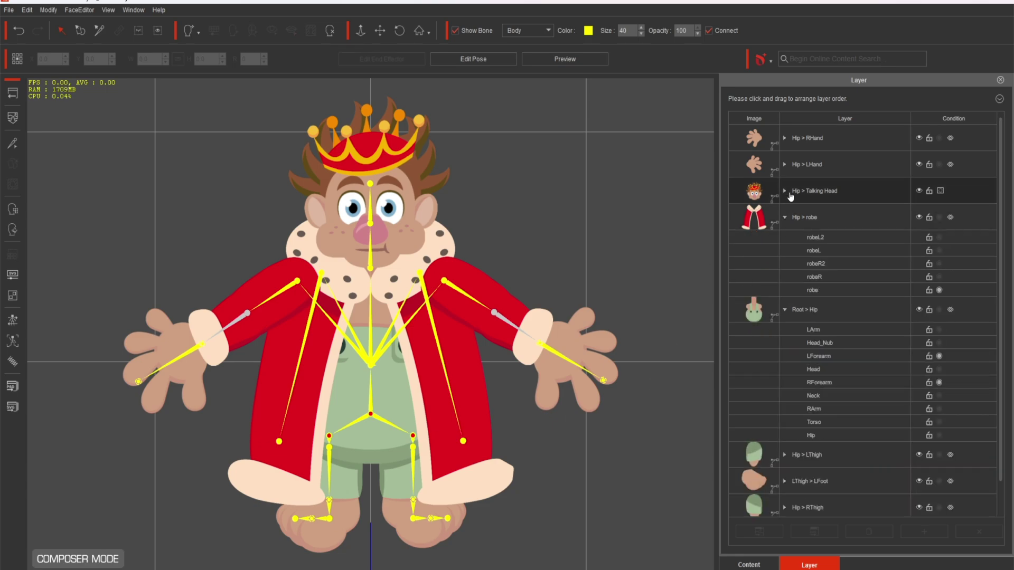
{"action": "left_click", "coordinate": [784, 192]}
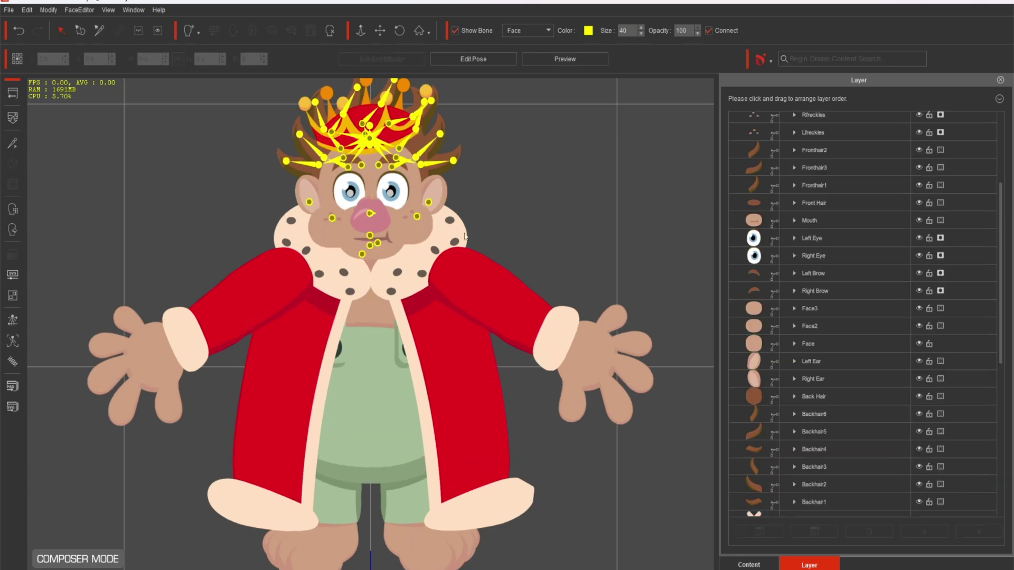
Move the Face3 cheek piece to X 6.5, Y 145.8 and shift the opposite cheek piece inward toward the nose
{"action": "left_click", "coordinate": [402, 228]}
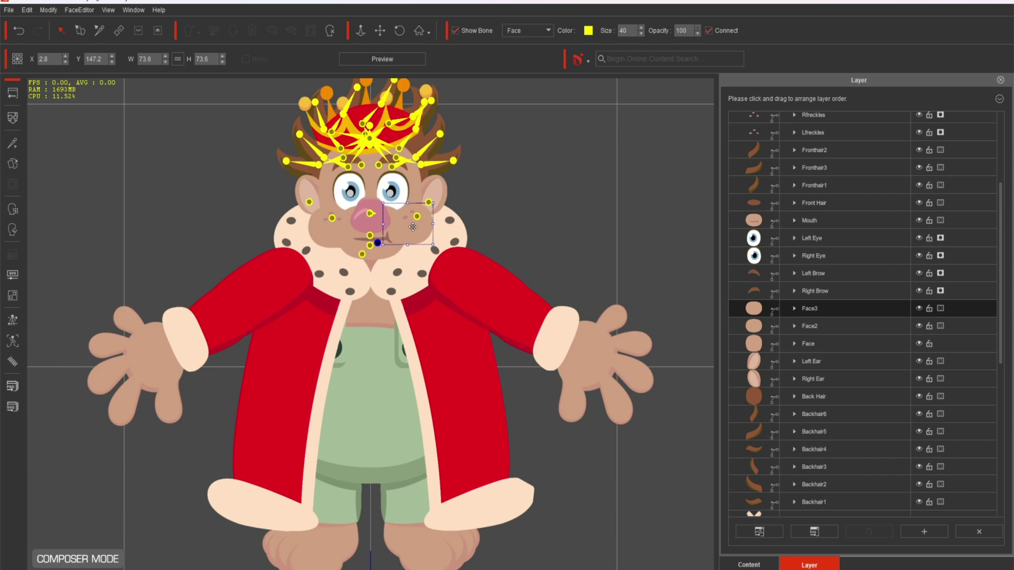
{"action": "mouse_move", "coordinate": [413, 226]}
{"action": "left_mouse_down"}
{"action": "mouse_move", "coordinate": [520, 207]}
{"action": "mouse_move", "coordinate": [413, 229]}
{"action": "mouse_move", "coordinate": [421, 230]}
{"action": "left_mouse_up"}
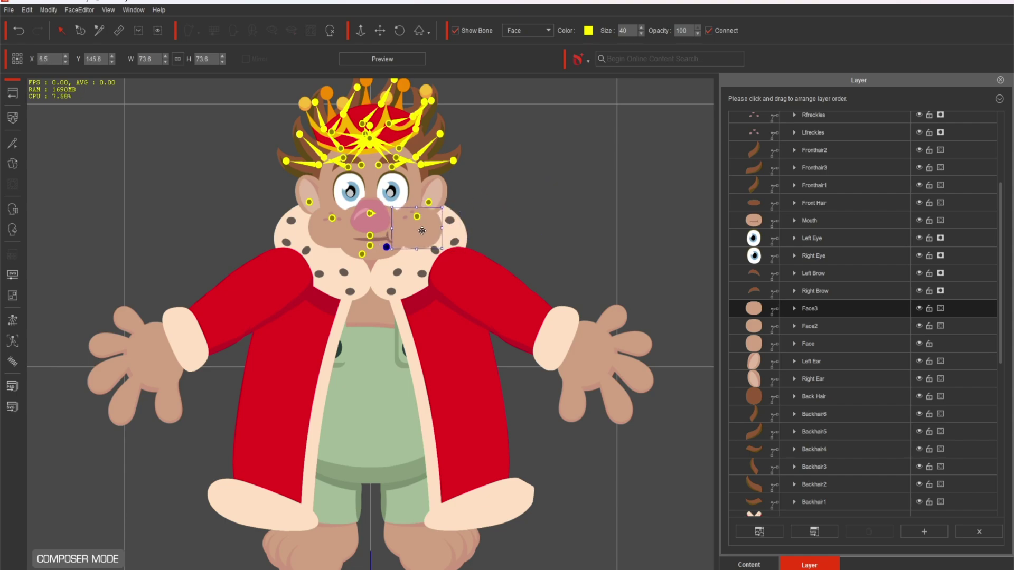
{"action": "left_click", "coordinate": [328, 234]}
{"action": "left_click_drag", "start_coordinate": [328, 233], "coordinate": [384, 225]}
{"action": "left_click", "coordinate": [361, 225]}
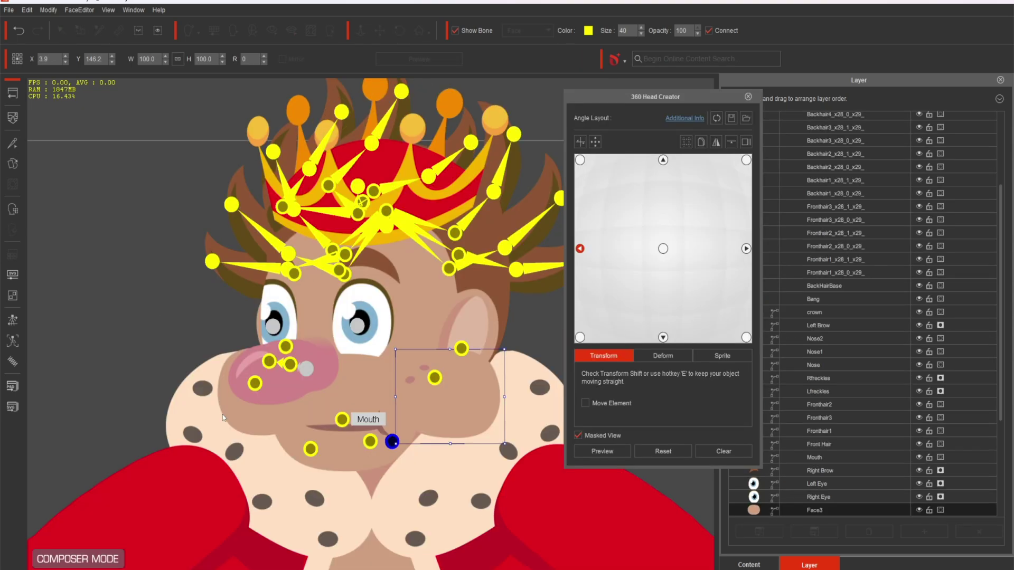
Reposition the Nose2 element for the left-facing angle in the 360 Head Creator and preview the head
{"action": "left_click_drag", "start_coordinate": [223, 414], "coordinate": [219, 367]}
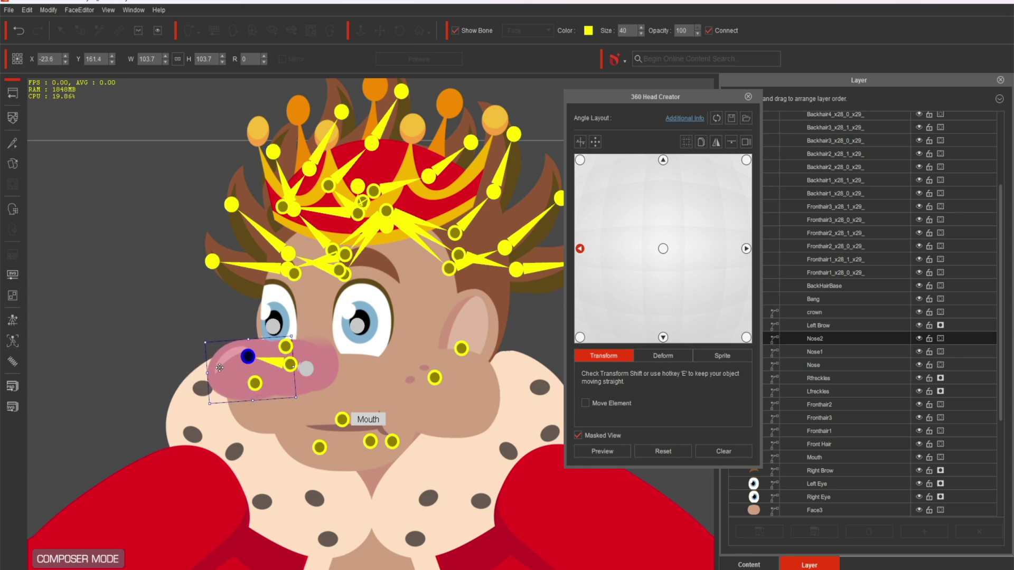
{"action": "left_click", "coordinate": [613, 452]}
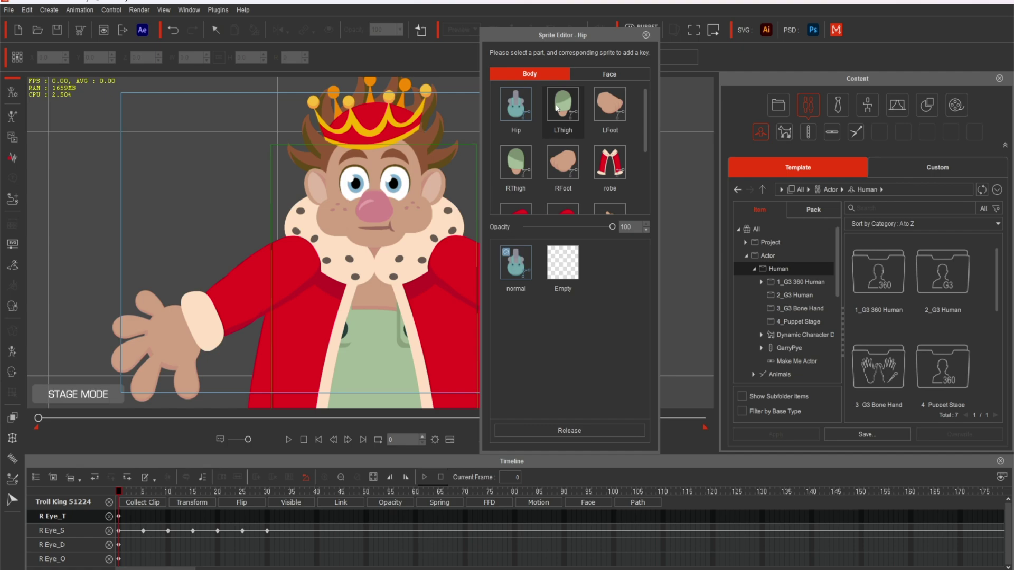
Assign the SmileClose sprite to both eyes and the Determined sprite to the mouth in the Sprite Editor
{"action": "left_click", "coordinate": [609, 74]}
{"action": "left_click_drag", "start_coordinate": [603, 37], "coordinate": [771, 33]}
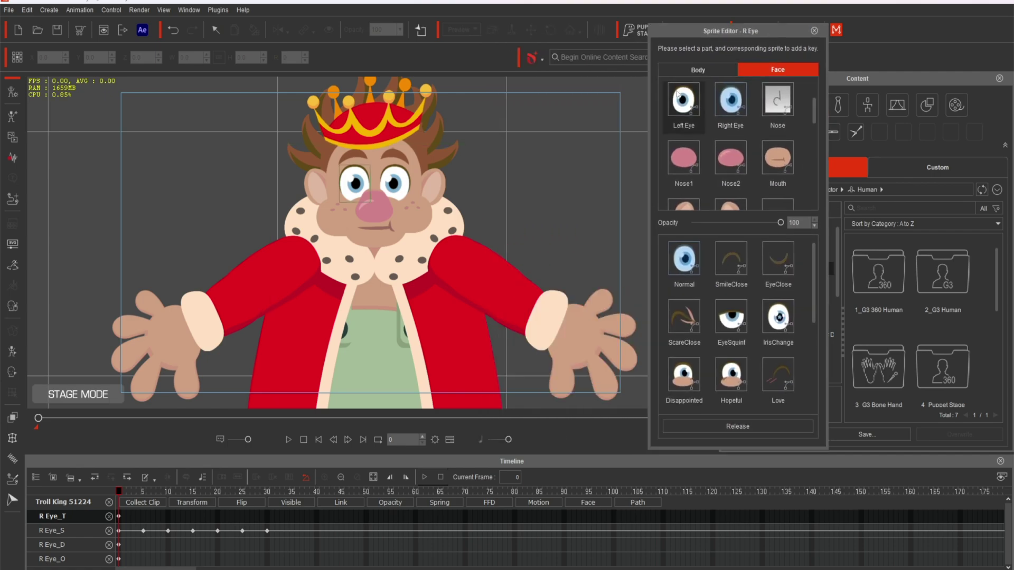
{"action": "left_click", "coordinate": [730, 100]}
{"action": "left_click", "coordinate": [730, 261]}
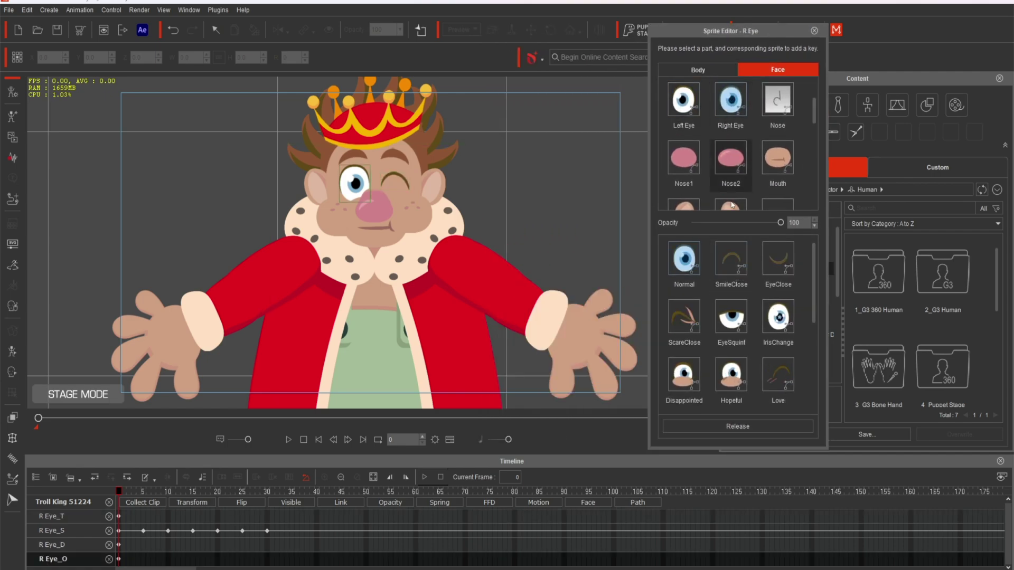
{"action": "left_click", "coordinate": [732, 265]}
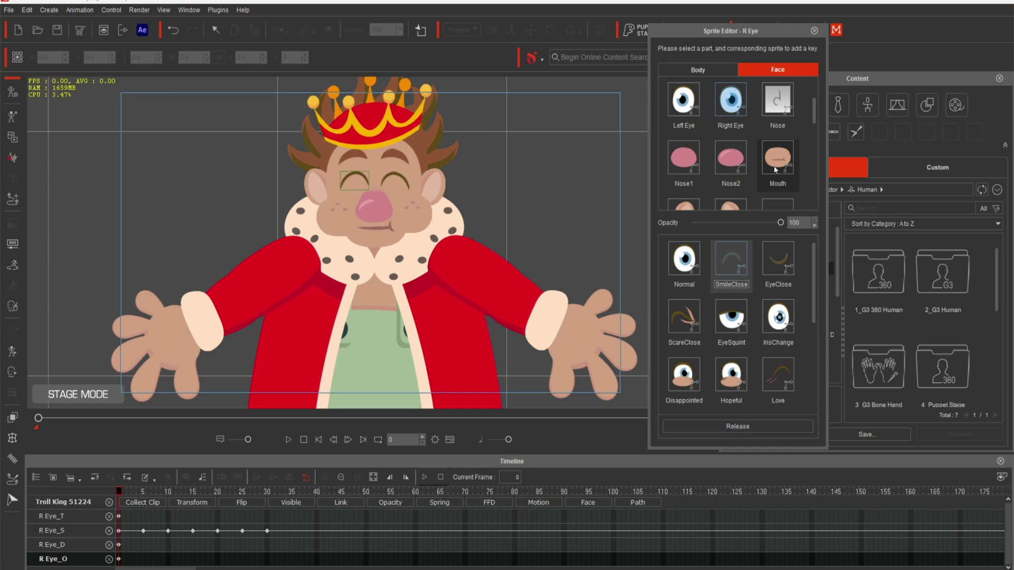
{"action": "left_click", "coordinate": [777, 157]}
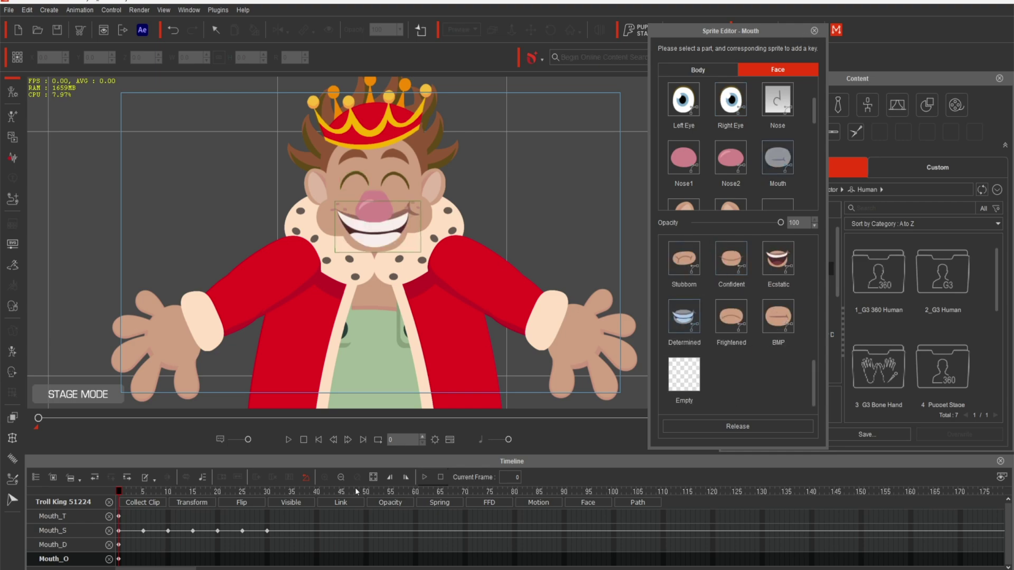
Check the facial expressions at frames 5, 10, 15, 20, 25 and 30, and close the Sprite Editor
{"action": "left_click", "coordinate": [143, 490]}
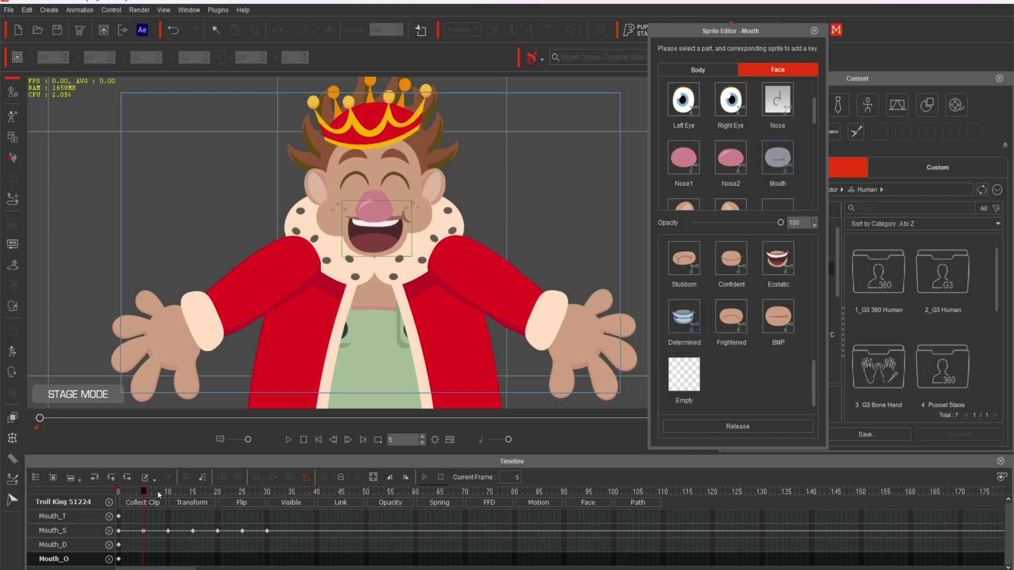
{"action": "left_click", "coordinate": [168, 491]}
{"action": "left_click", "coordinate": [193, 491]}
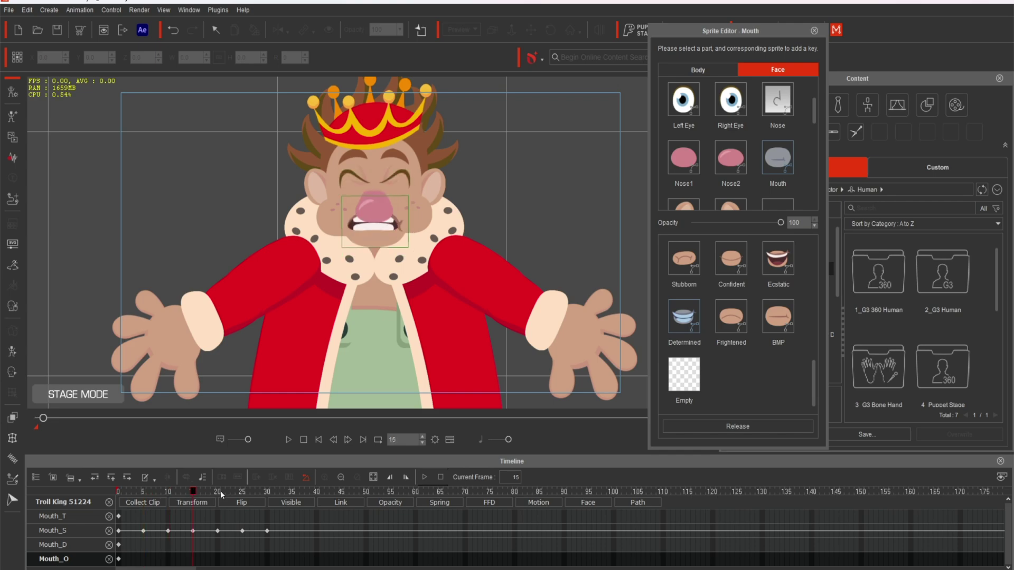
{"action": "left_click", "coordinate": [218, 490]}
{"action": "left_click", "coordinate": [242, 491]}
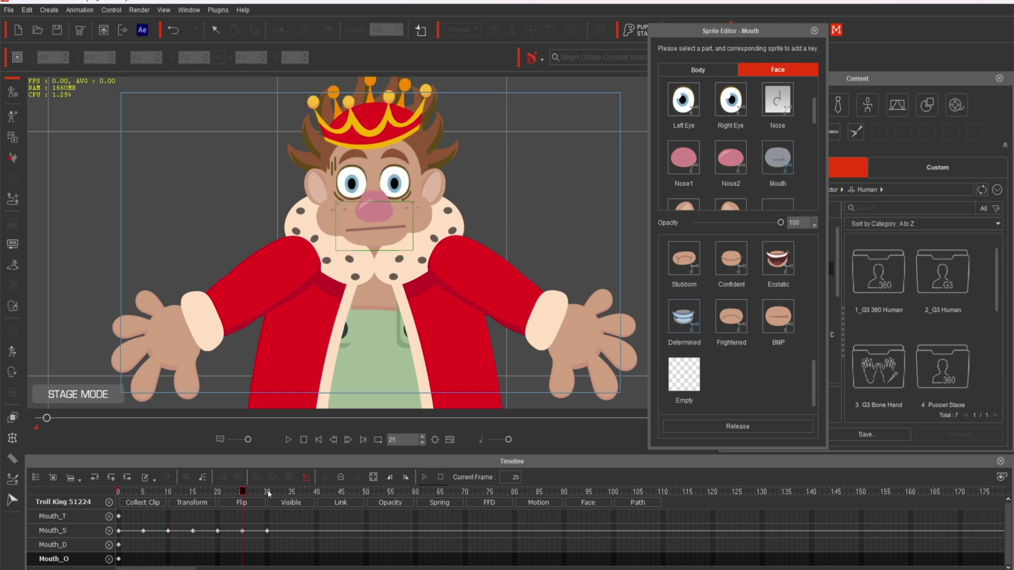
{"action": "left_click", "coordinate": [268, 490]}
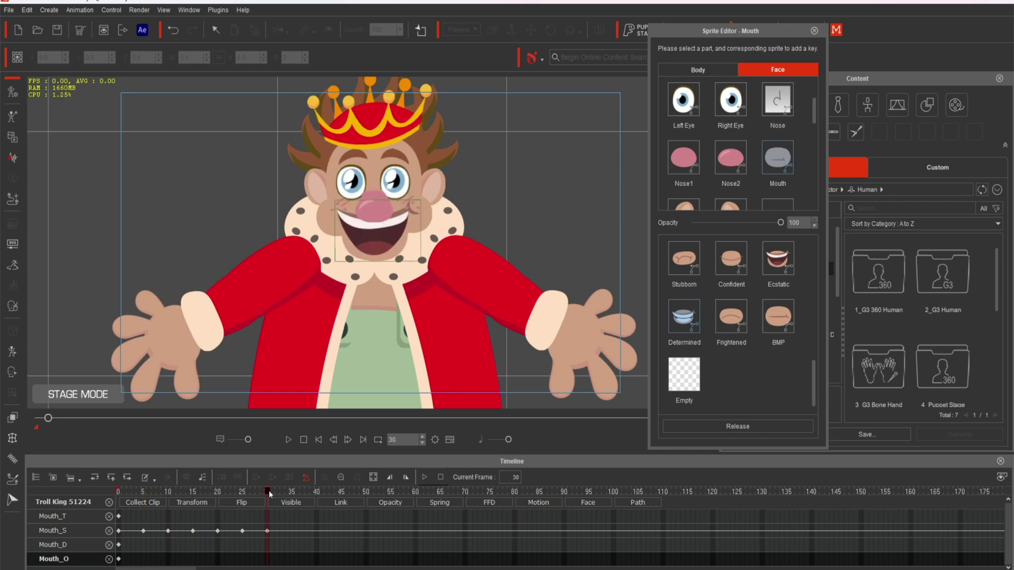
{"action": "left_click", "coordinate": [815, 32]}
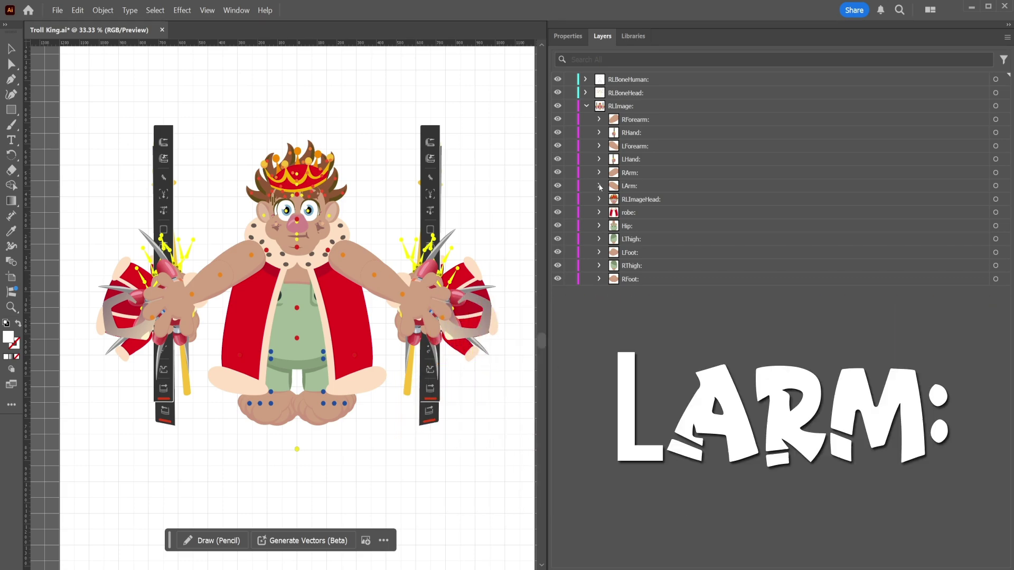
In Illustrator's Troll King.ai, inspect the LArm and RThigh groups under RLImage by expanding and targeting their artwork, and collapse both
{"action": "left_click", "coordinate": [599, 187]}
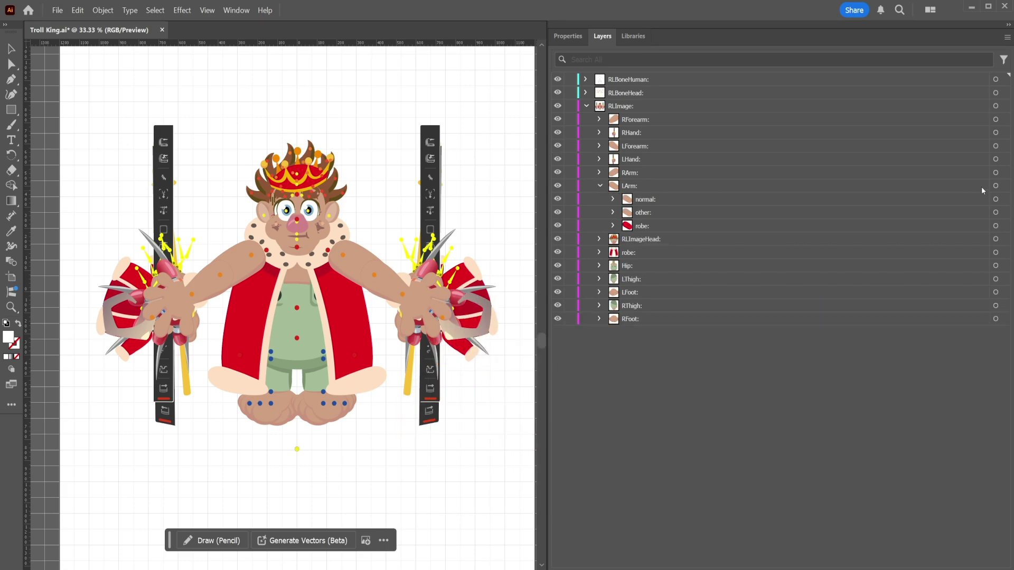
{"action": "left_click", "coordinate": [995, 185]}
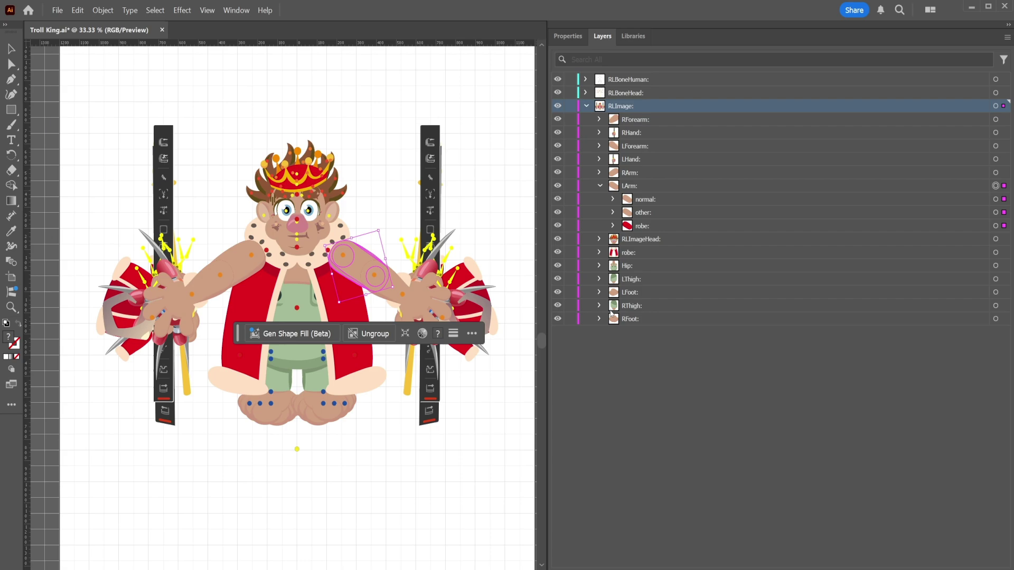
{"action": "left_click", "coordinate": [599, 306]}
{"action": "left_click", "coordinate": [995, 307]}
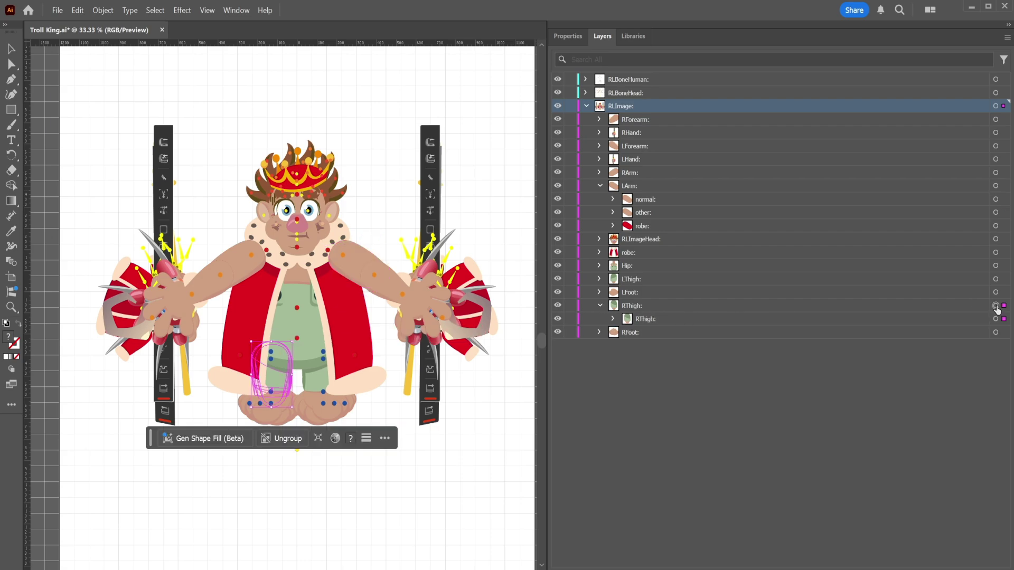
{"action": "left_click", "coordinate": [962, 308]}
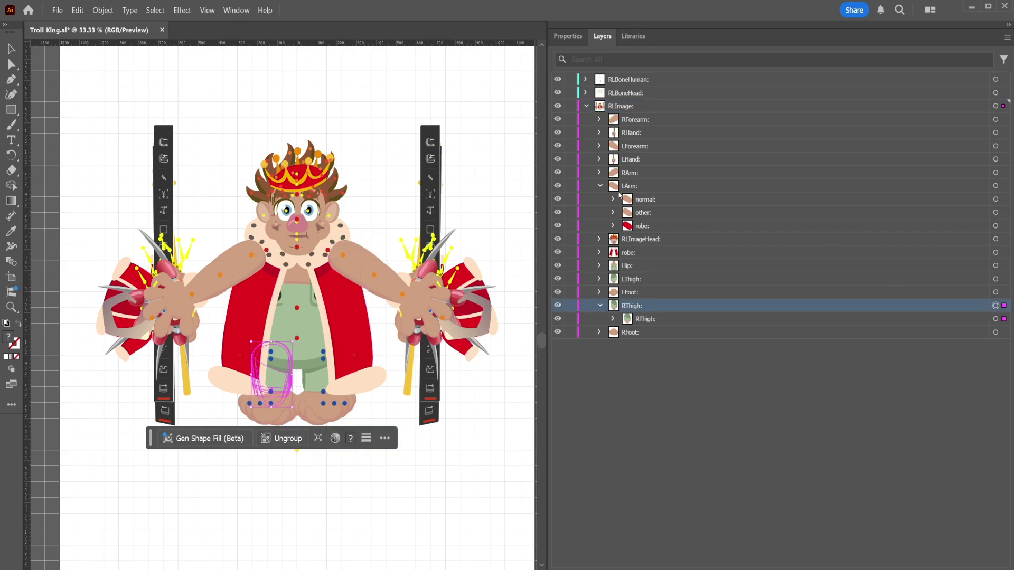
{"action": "left_click", "coordinate": [599, 185]}
{"action": "left_click", "coordinate": [600, 265]}
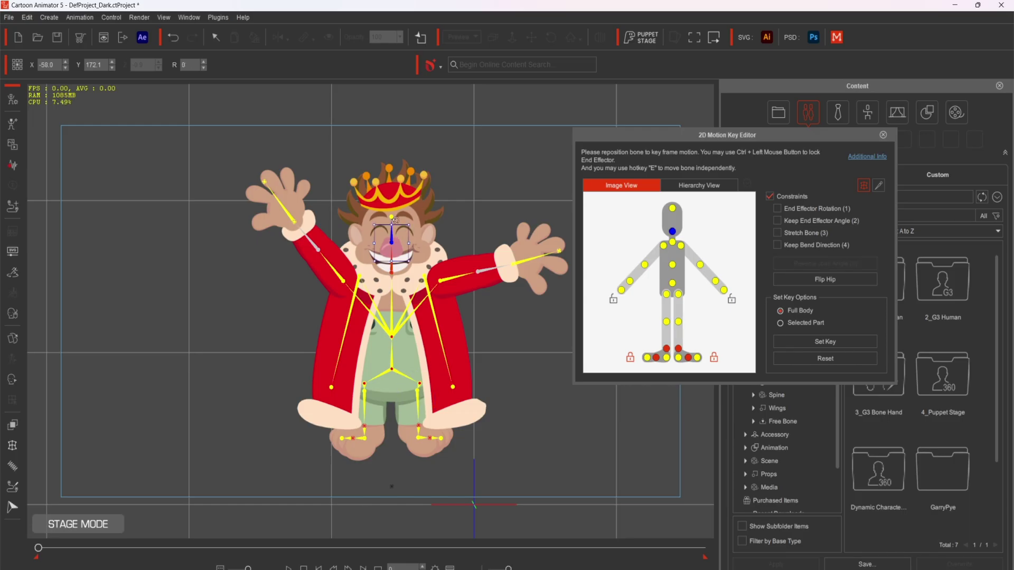
Adjust the troll's head pose in Cartoon Animator and close the 2D Motion Key Editor
{"action": "mouse_move", "coordinate": [395, 217]}
{"action": "left_mouse_down"}
{"action": "mouse_move", "coordinate": [429, 194]}
{"action": "mouse_move", "coordinate": [417, 231]}
{"action": "mouse_move", "coordinate": [399, 207]}
{"action": "left_mouse_up"}
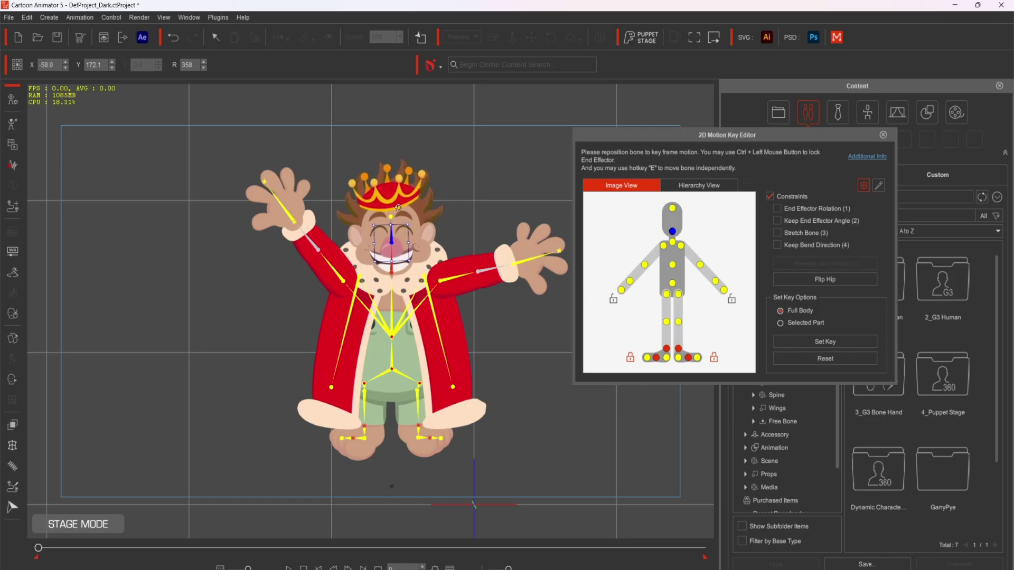
{"action": "left_click", "coordinate": [883, 135]}
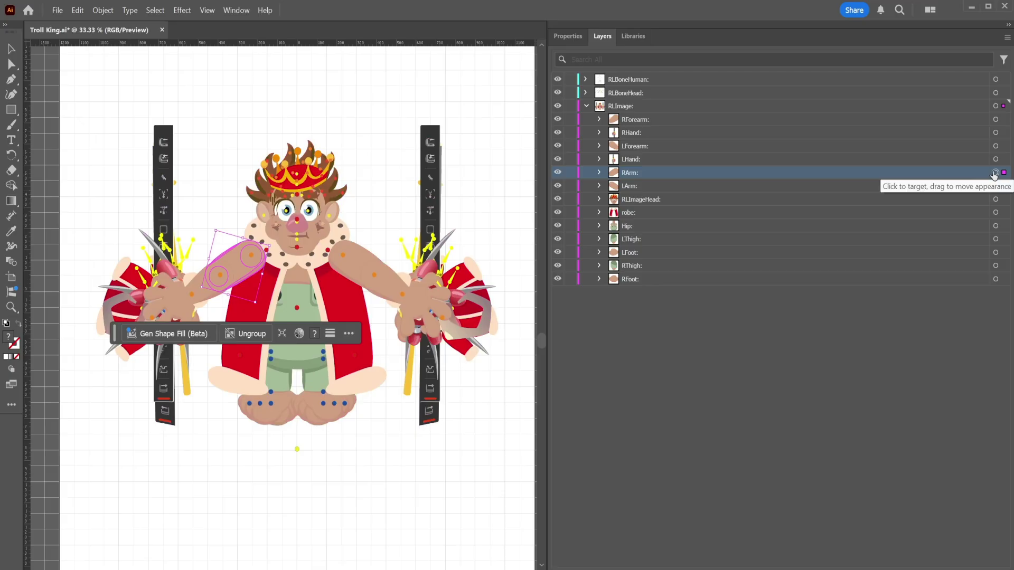
Compare the RArm image layer's name in Illustrator with the RArm bone's name inside the RLBoneHuman layer
{"action": "double_click", "coordinate": [633, 174]}
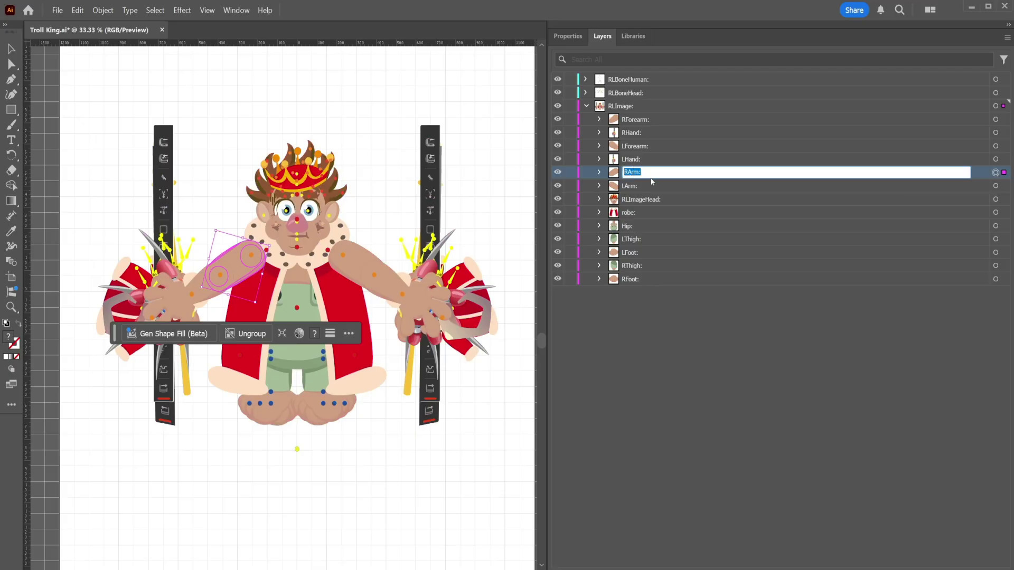
{"action": "left_click", "coordinate": [586, 79]}
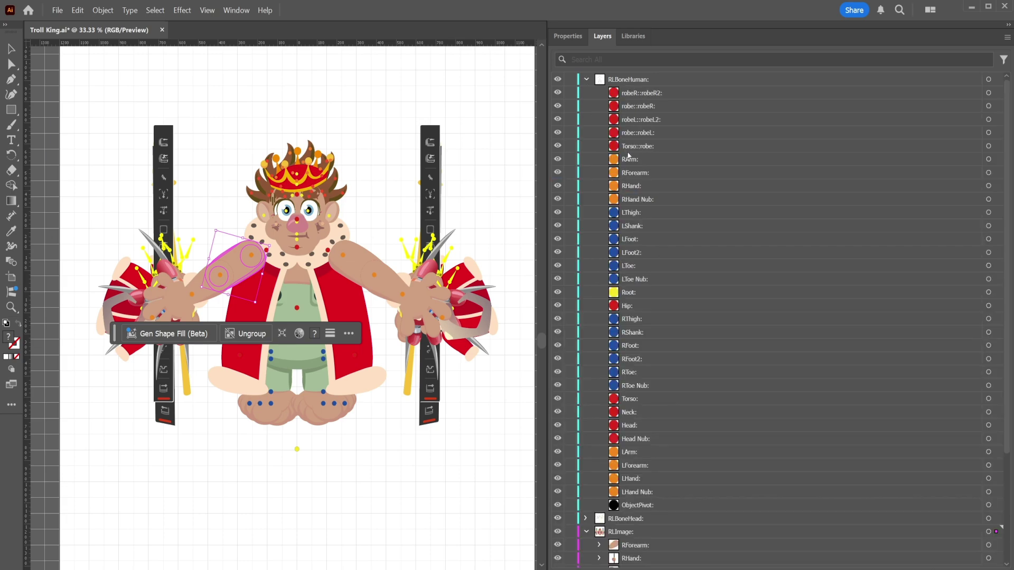
{"action": "left_click", "coordinate": [631, 159]}
{"action": "double_click", "coordinate": [634, 160]}
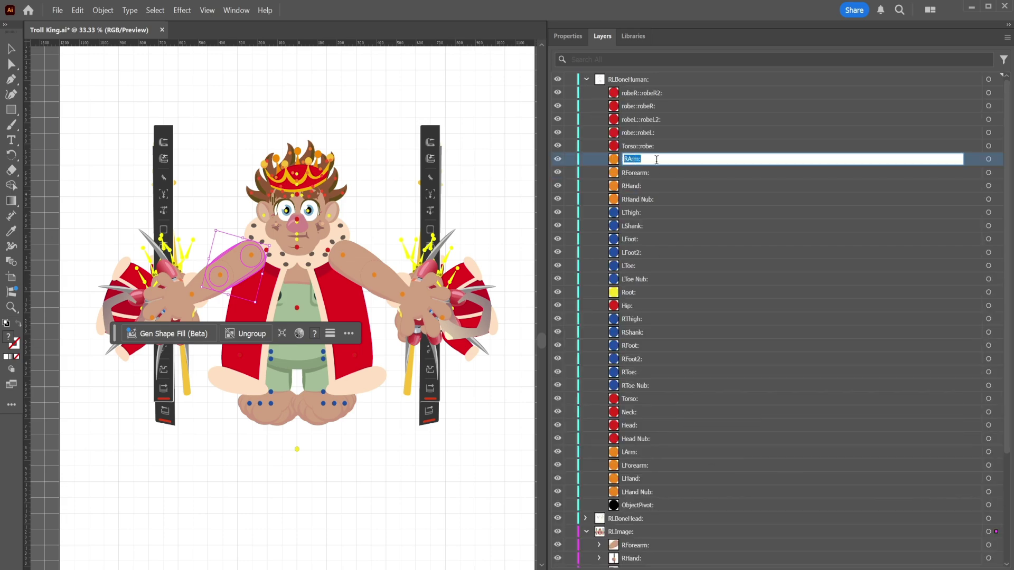
{"action": "left_click", "coordinate": [656, 160]}
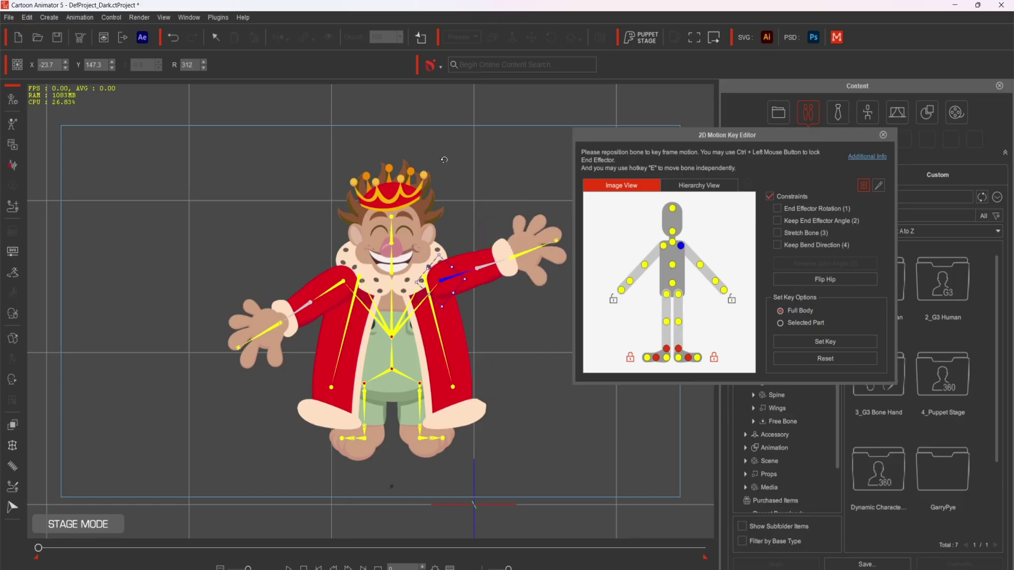
In Cartoon Animator's 2D Motion Key Editor, rotate the LArm bone to 316 and the RArm bone to 80
{"action": "mouse_move", "coordinate": [444, 160]}
{"action": "left_mouse_down"}
{"action": "mouse_move", "coordinate": [477, 292]}
{"action": "mouse_move", "coordinate": [468, 175]}
{"action": "mouse_move", "coordinate": [453, 163]}
{"action": "left_mouse_up"}
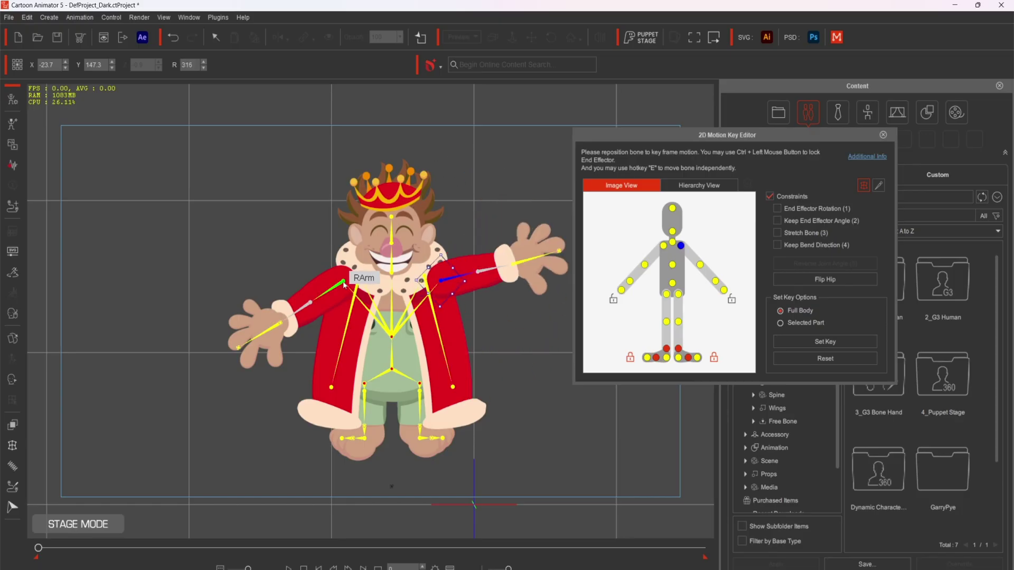
{"action": "left_click", "coordinate": [343, 283]}
{"action": "left_click_drag", "start_coordinate": [360, 258], "coordinate": [372, 292]}
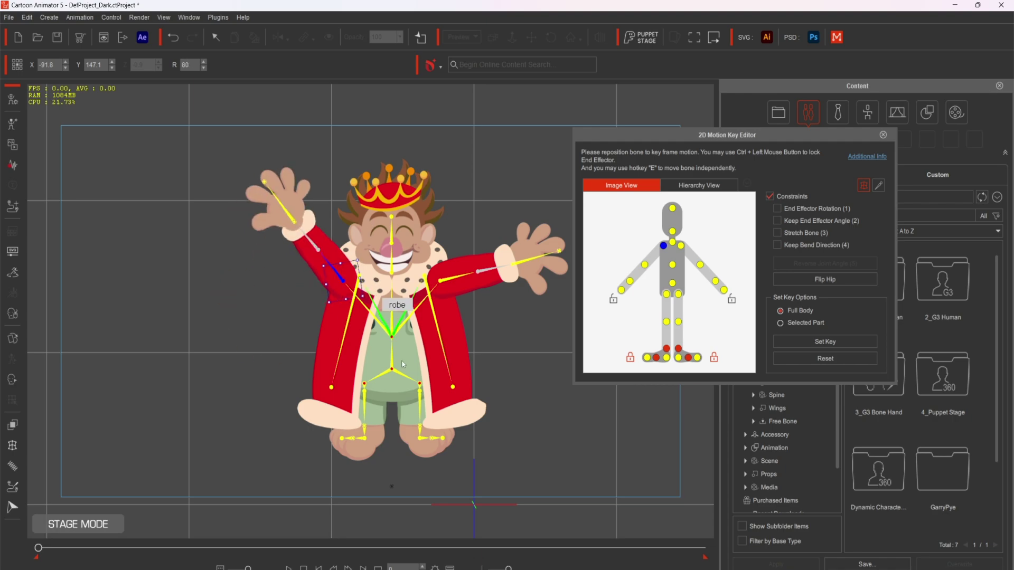
Rotate the troll's left thigh bone at the hip joint
{"action": "left_click", "coordinate": [420, 385]}
{"action": "left_click_drag", "start_coordinate": [434, 360], "coordinate": [444, 382]}
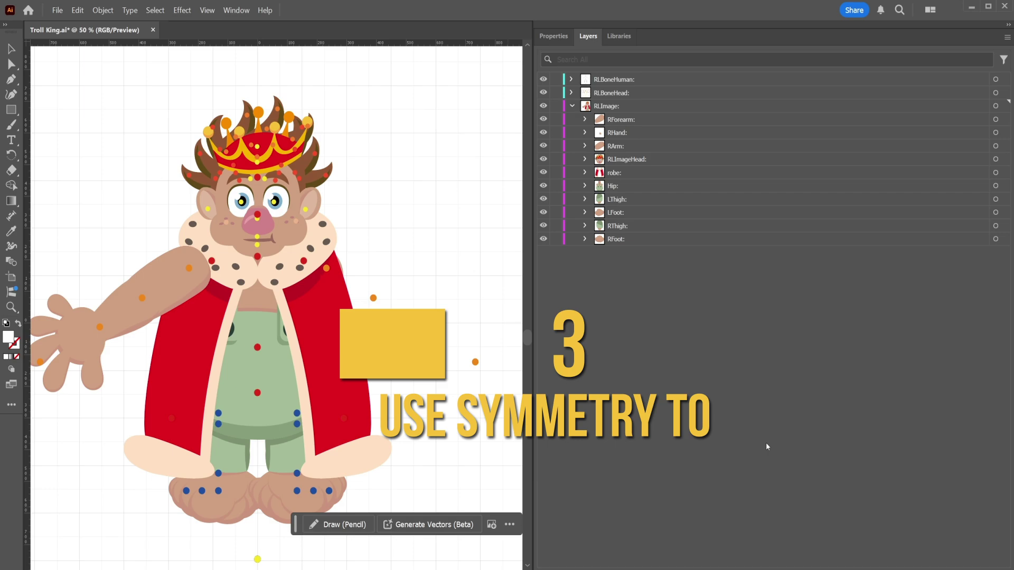
In Illustrator, duplicate the RForearm, RHand and RArm artwork, reflect the copies horizontally and place them at the troll's opposite shoulder
{"action": "left_click", "coordinate": [995, 119]}
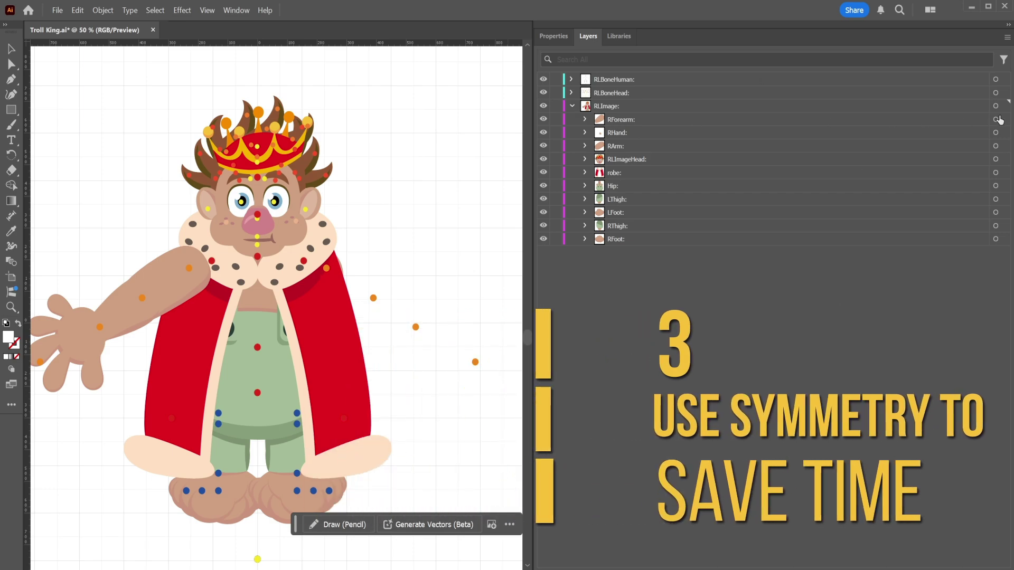
{"action": "left_click", "coordinate": [953, 120]}
{"action": "left_click", "coordinate": [953, 146], "text": "shift"}
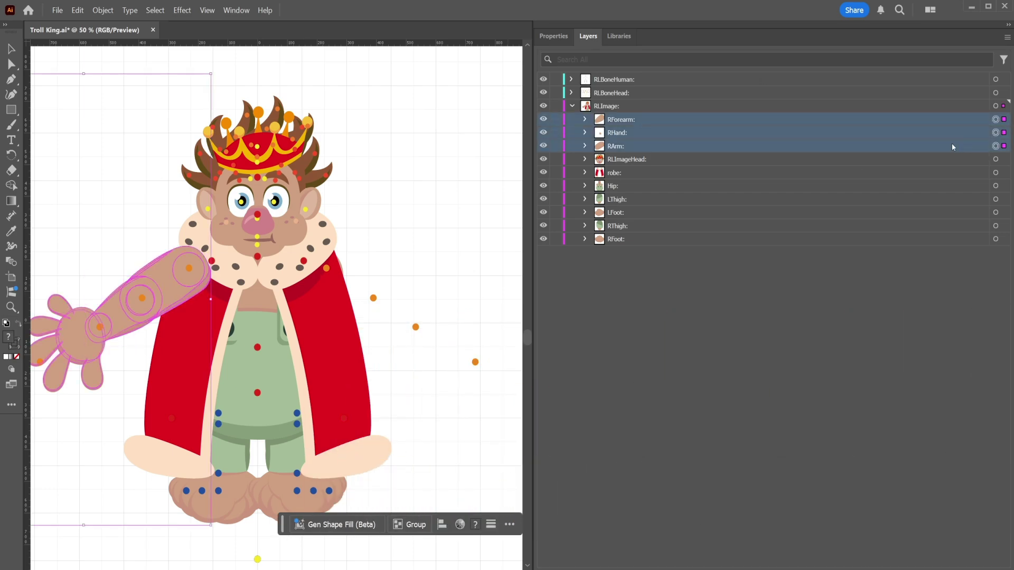
{"action": "left_click", "coordinate": [103, 11]}
{"action": "mouse_move", "coordinate": [175, 30]}
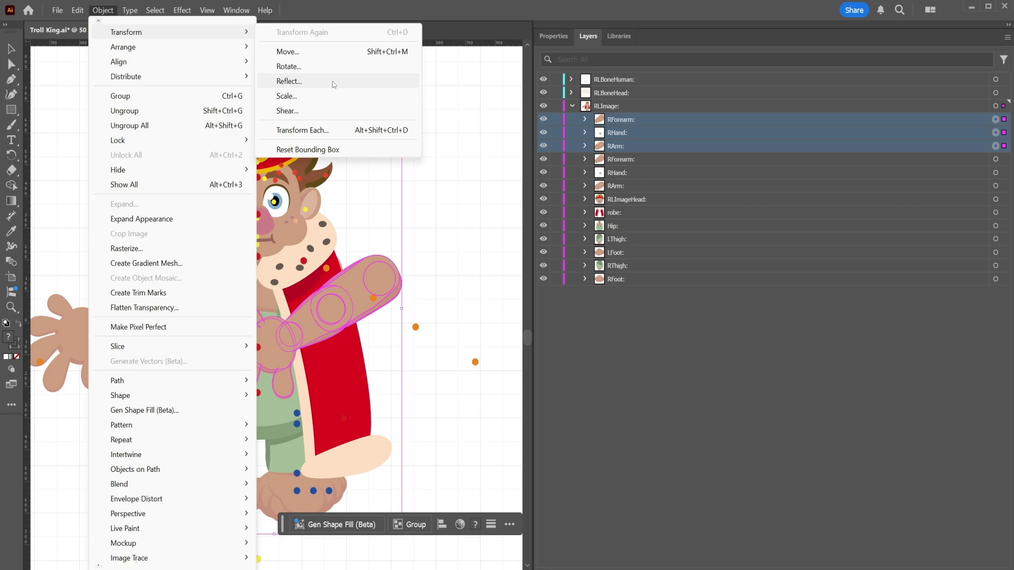
{"action": "left_click", "coordinate": [331, 83]}
{"action": "left_click", "coordinate": [522, 376]}
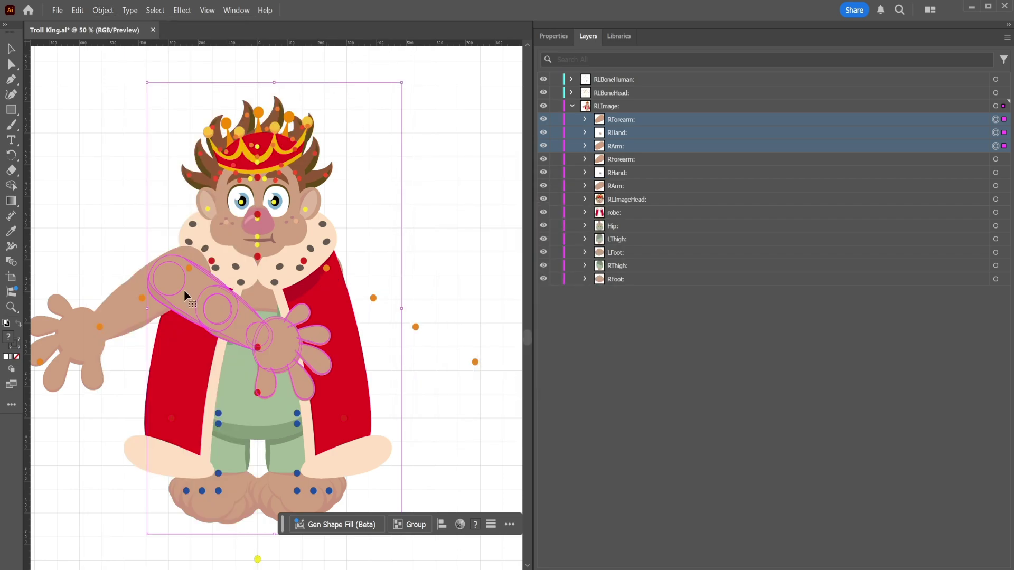
{"action": "left_click_drag", "start_coordinate": [201, 295], "coordinate": [361, 286]}
Rename the mirrored copy of the RForearm: group as LForearm:
{"action": "left_click", "coordinate": [612, 122]}
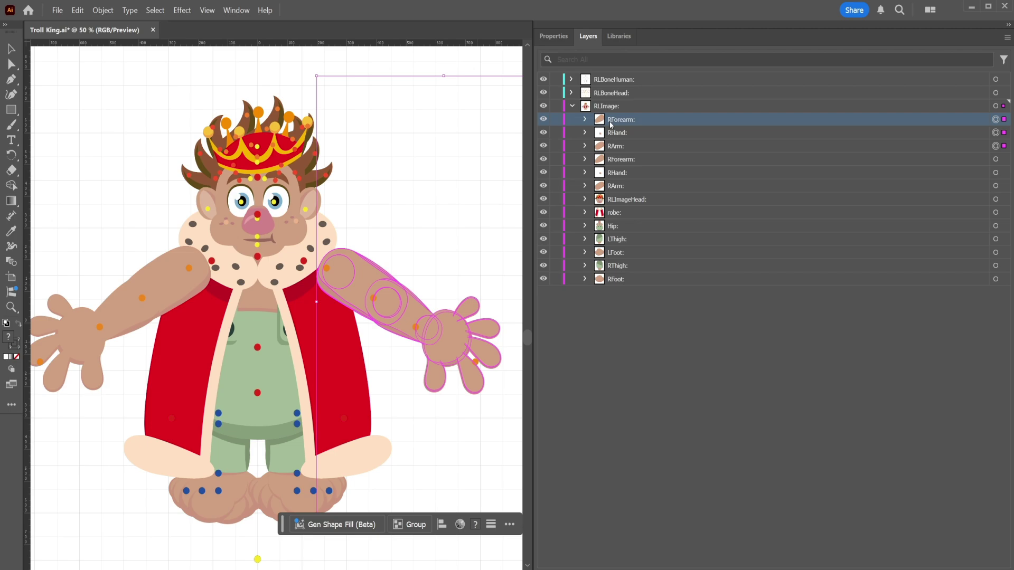
{"action": "double_click", "coordinate": [611, 123]}
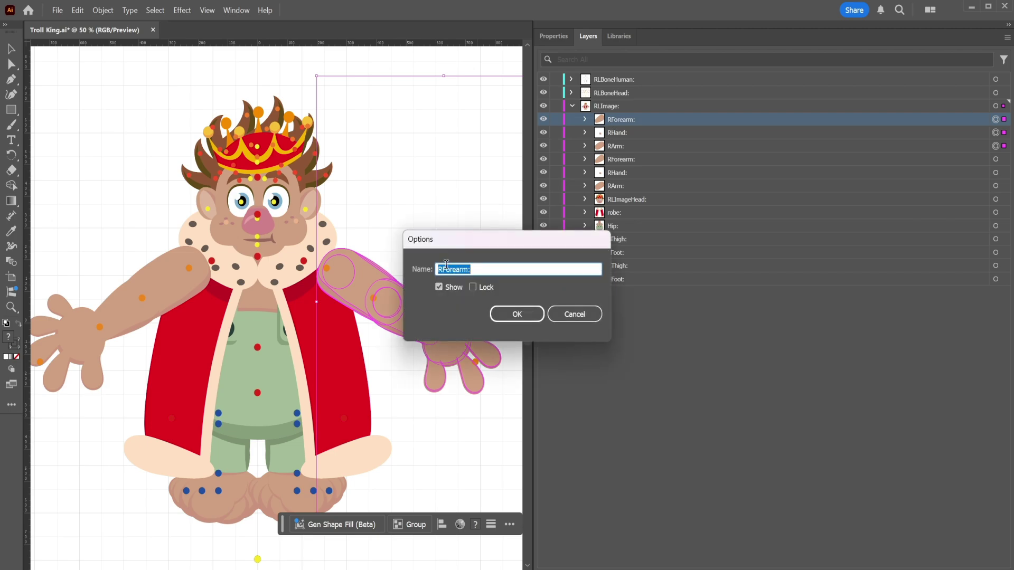
{"action": "type", "text": "L"}
{"action": "left_click", "coordinate": [530, 316]}
Rename the mirrored hand and upper-arm groups as LHand: and LArm:
{"action": "left_click", "coordinate": [616, 133]}
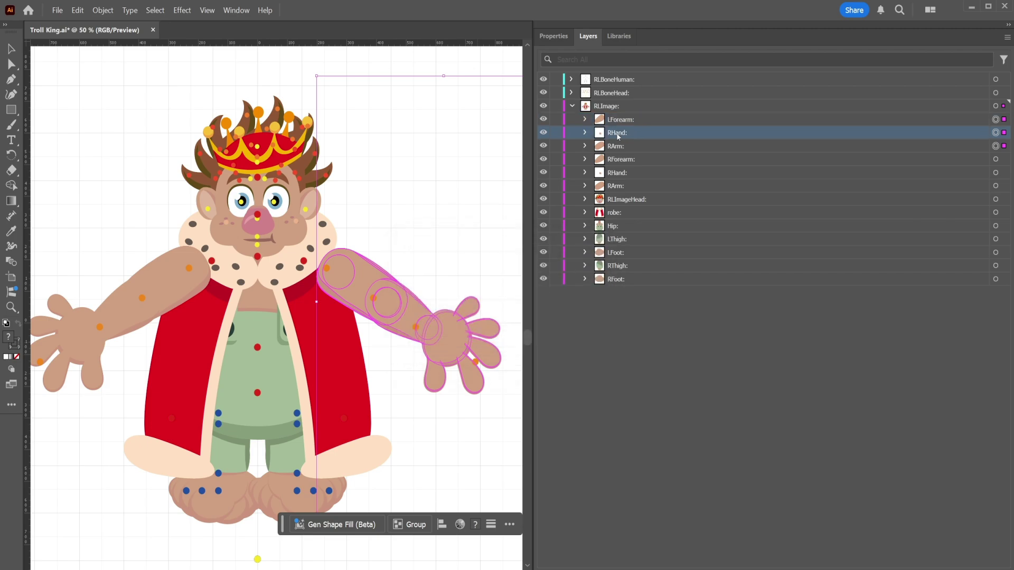
{"action": "double_click", "coordinate": [612, 133]}
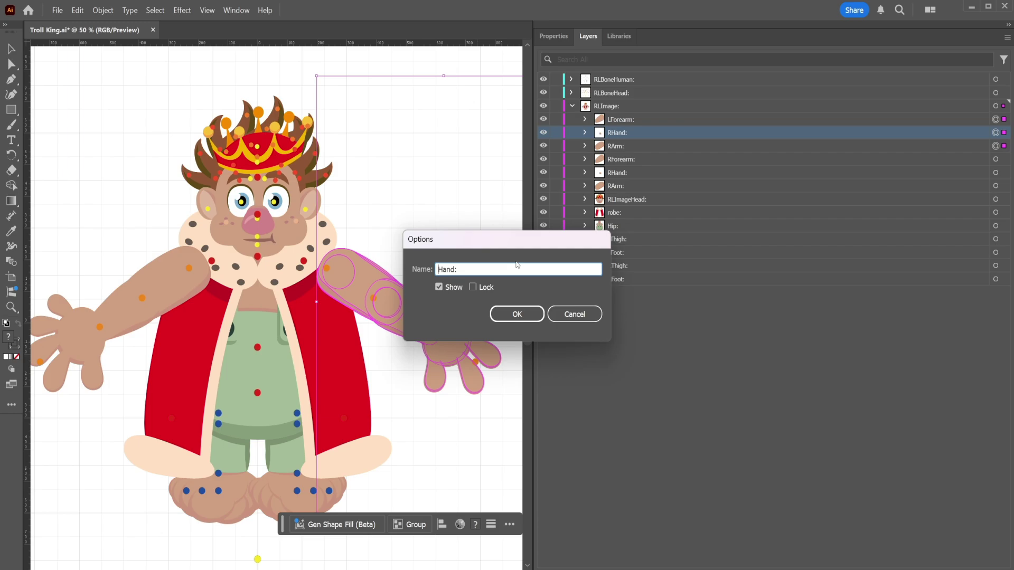
{"action": "type", "text": "L"}
{"action": "left_click", "coordinate": [516, 314]}
{"action": "left_click", "coordinate": [615, 146]}
{"action": "double_click", "coordinate": [615, 146]}
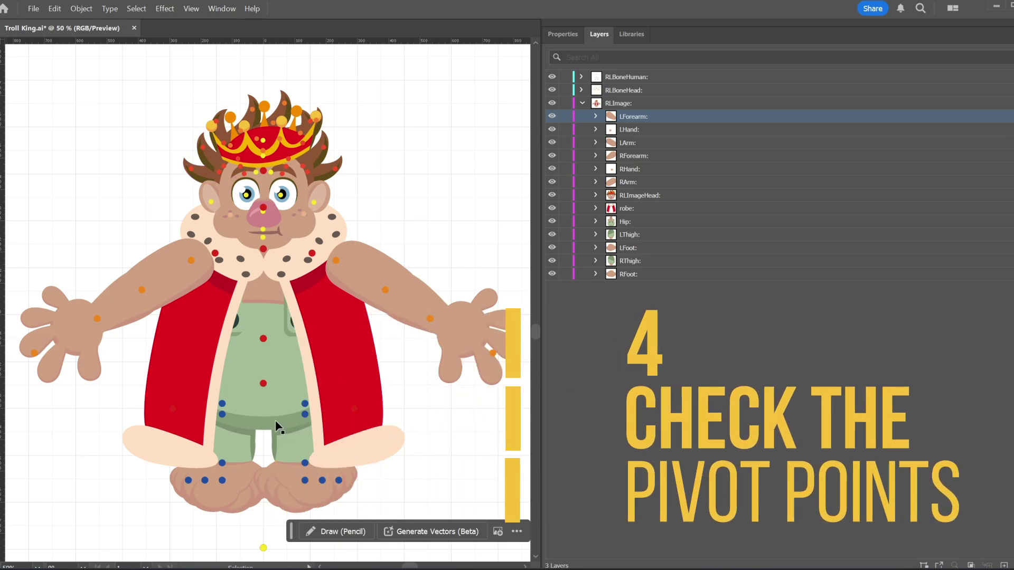
Check the left arm and left thigh pivot dots against the rounded ends of the limb artwork
{"action": "left_click", "coordinate": [336, 260]}
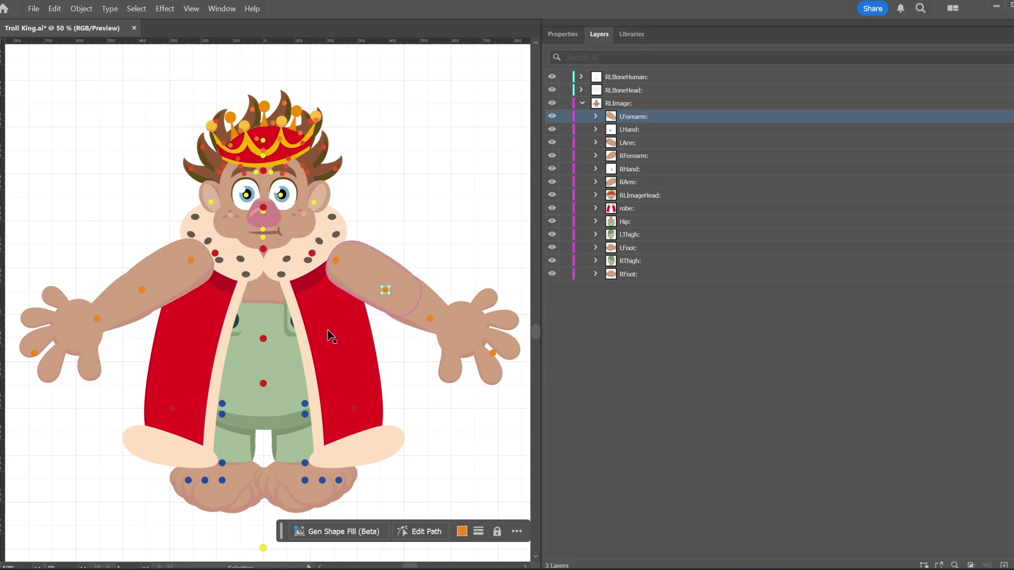
{"action": "left_click", "coordinate": [304, 413]}
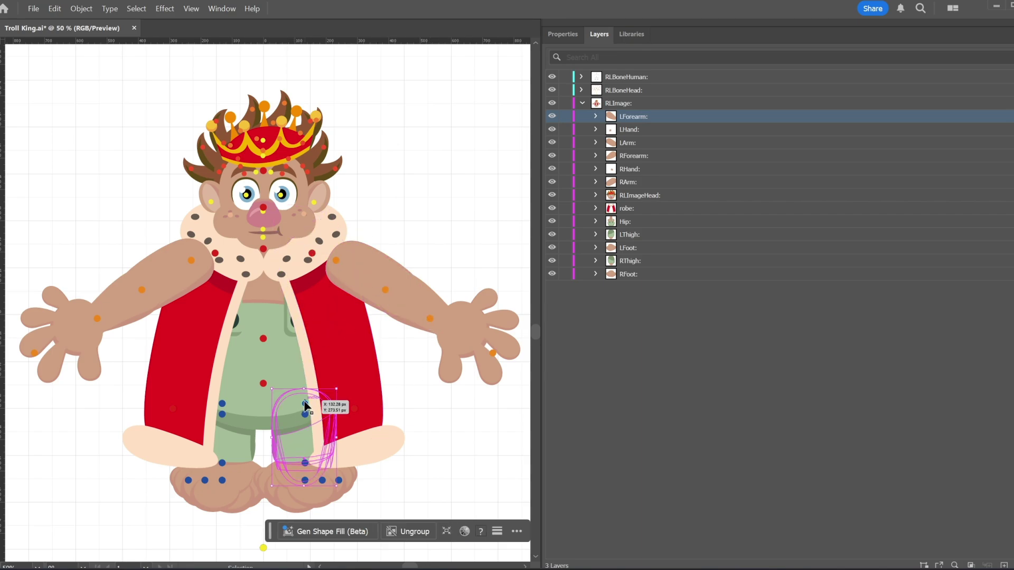
{"action": "left_click", "coordinate": [305, 404]}
{"action": "left_click", "coordinate": [352, 272]}
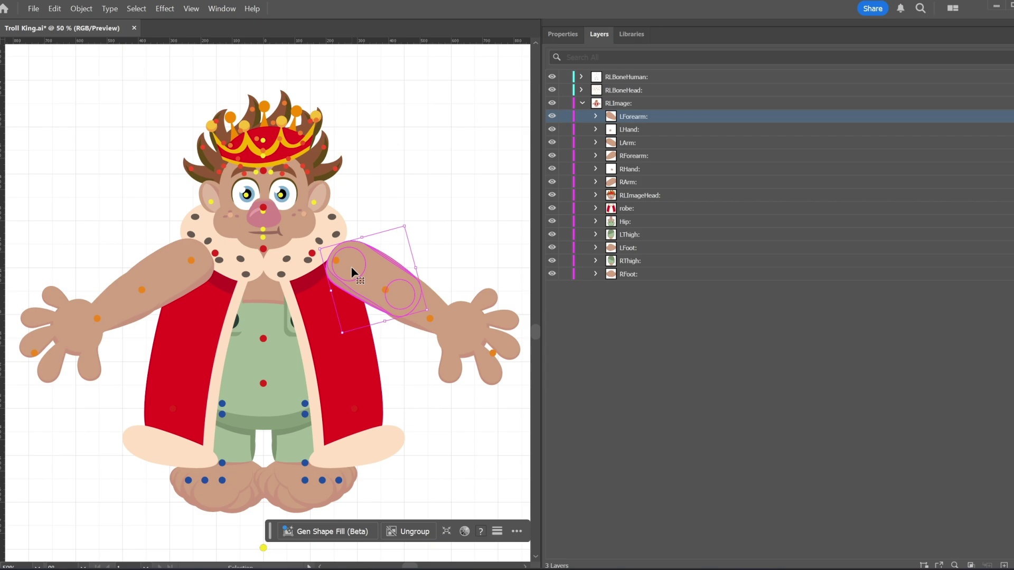
{"action": "left_click", "coordinate": [421, 394]}
{"action": "left_click", "coordinate": [364, 264]}
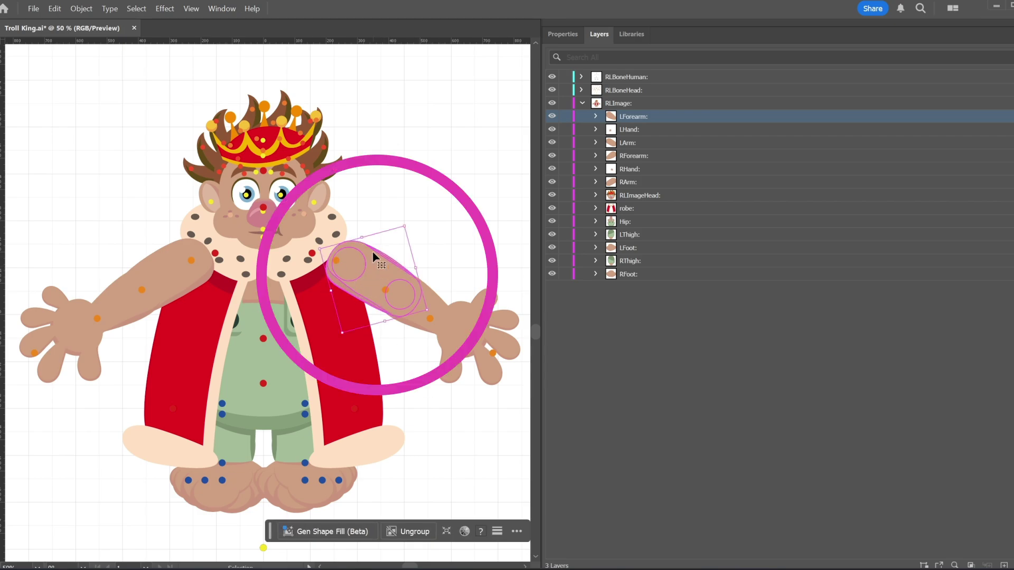
{"action": "left_click", "coordinate": [431, 301]}
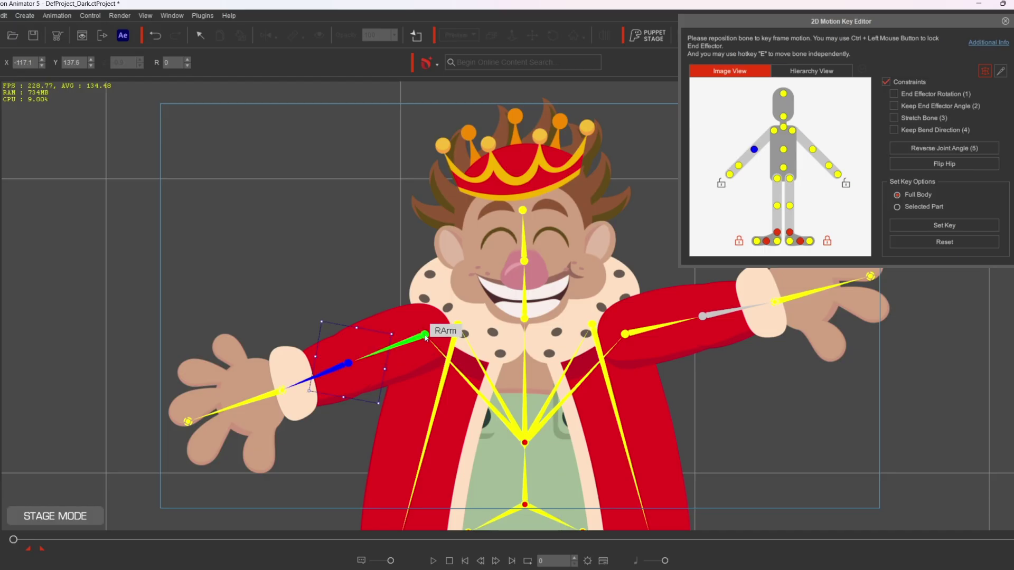
In Cartoon Animator's 2D Motion Key Editor, rotate the troll's RForearm bone to 342 and adjust the RArm bone
{"action": "left_click", "coordinate": [425, 335]}
{"action": "left_click", "coordinate": [280, 390]}
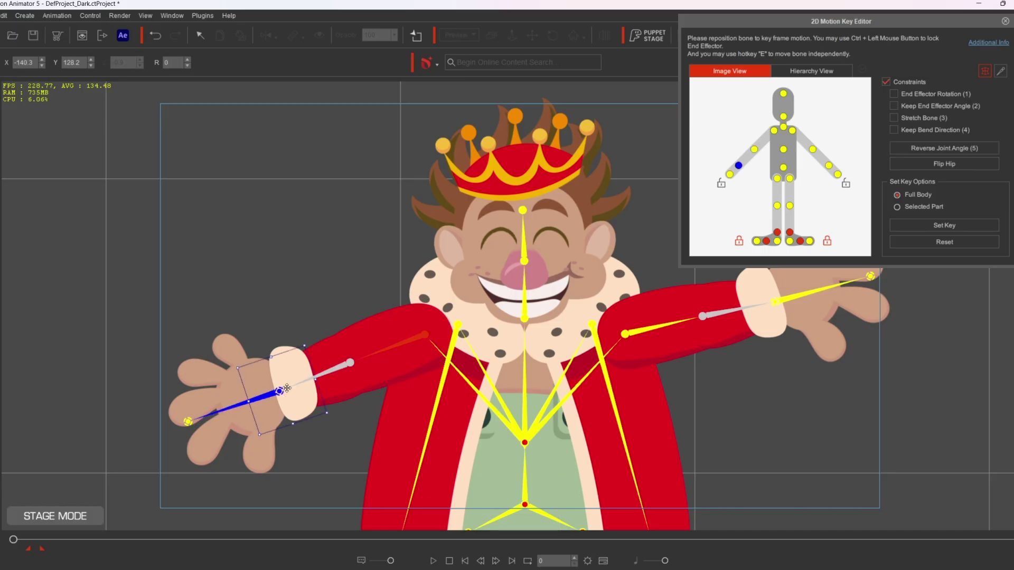
{"action": "left_click", "coordinate": [351, 363]}
{"action": "left_click_drag", "start_coordinate": [368, 319], "coordinate": [353, 290]}
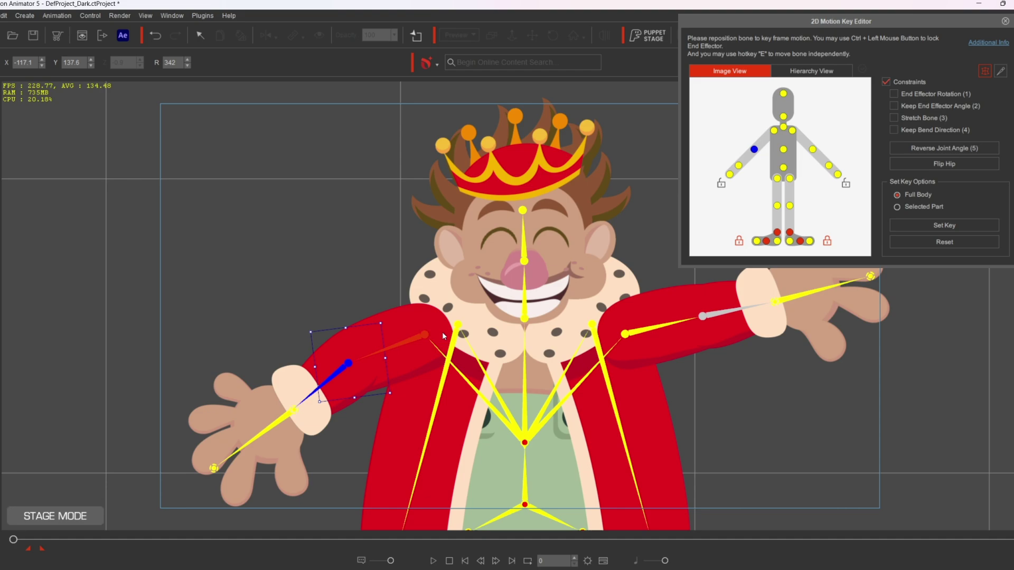
{"action": "left_click", "coordinate": [441, 333]}
{"action": "mouse_move", "coordinate": [434, 295]}
{"action": "left_mouse_down"}
{"action": "mouse_move", "coordinate": [452, 362]}
{"action": "mouse_move", "coordinate": [393, 307]}
{"action": "mouse_move", "coordinate": [449, 314]}
{"action": "mouse_move", "coordinate": [438, 303]}
{"action": "left_mouse_up"}
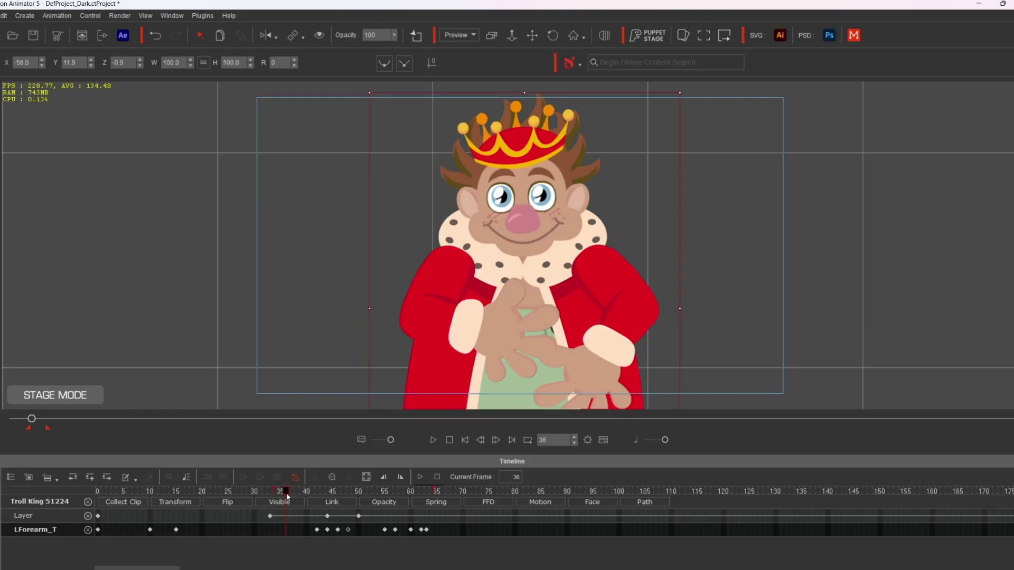
Scrub the troll's arm animation to frame 47 and rotate the RArm bone in the 2D Motion Key Editor
{"action": "left_click_drag", "start_coordinate": [301, 498], "coordinate": [343, 500]}
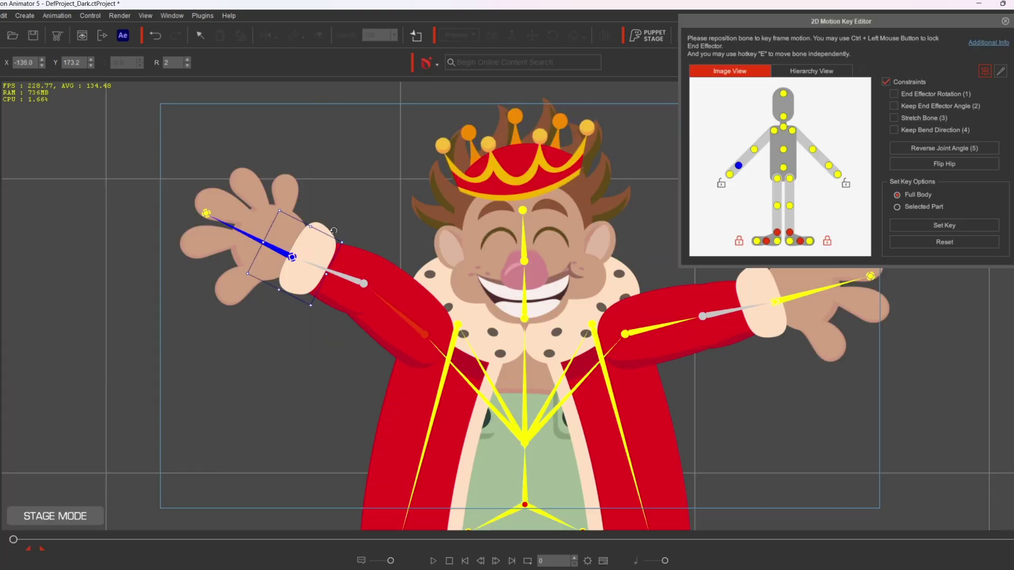
{"action": "mouse_move", "coordinate": [330, 222]}
{"action": "left_mouse_down"}
{"action": "mouse_move", "coordinate": [321, 200]}
{"action": "mouse_move", "coordinate": [338, 227]}
{"action": "left_mouse_up"}
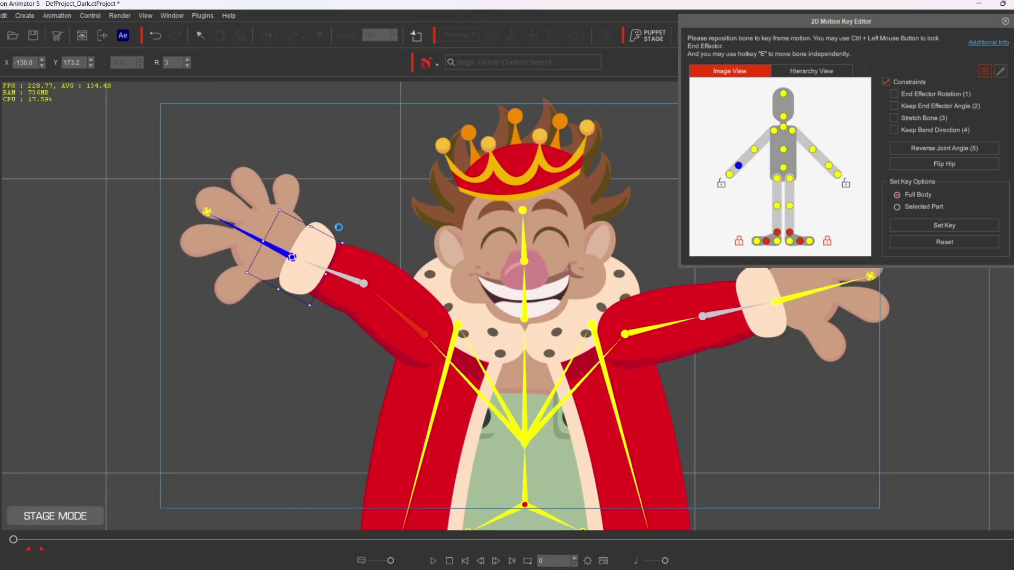
{"action": "left_click", "coordinate": [423, 336]}
{"action": "left_click_drag", "start_coordinate": [452, 295], "coordinate": [401, 291]}
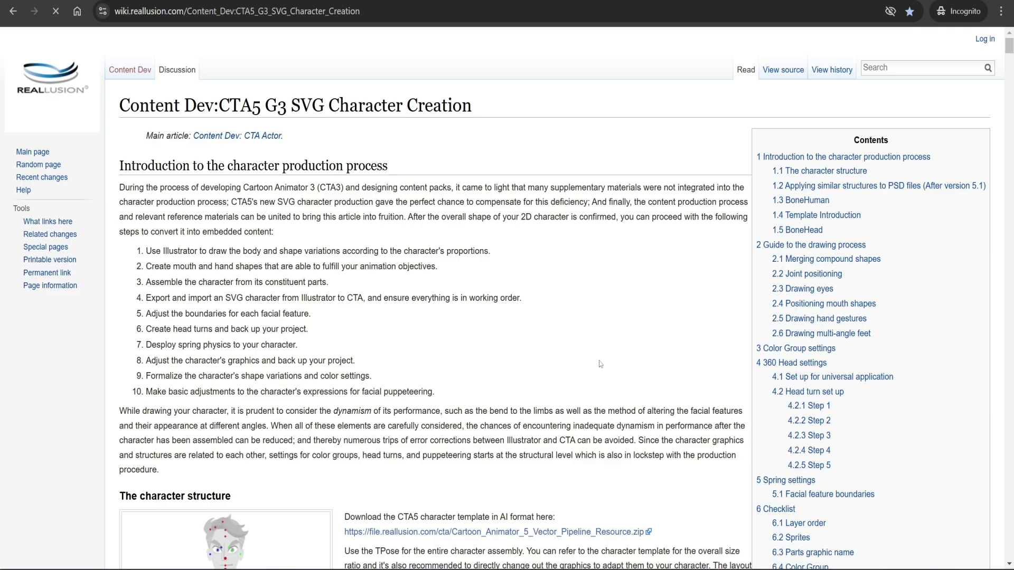
In the browser, highlight the address of Reallusion's CTA5 G3 SVG Character Creation wiki page and read through its introduction
{"action": "left_click", "coordinate": [377, 11]}
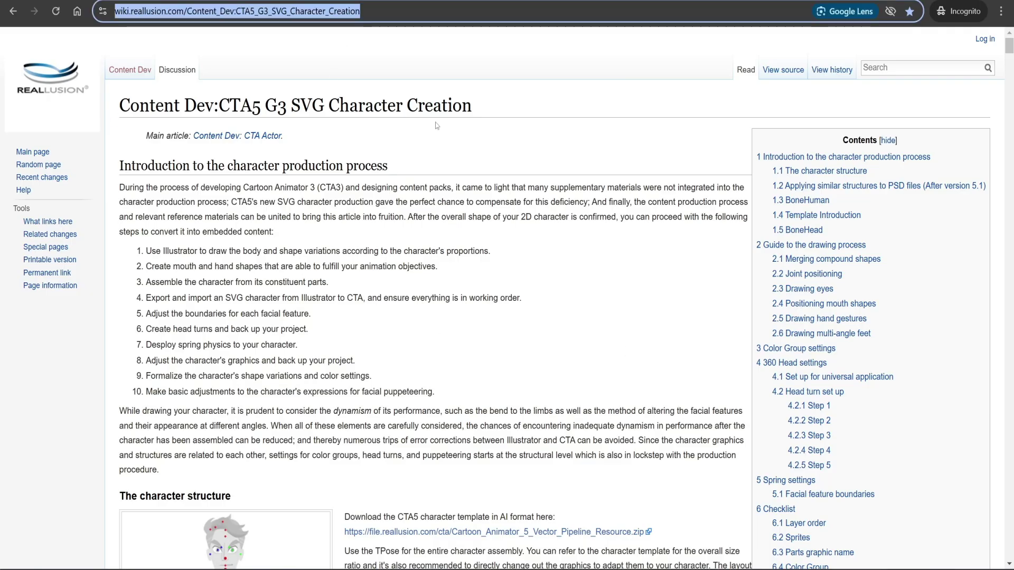
{"action": "left_click", "coordinate": [503, 171]}
{"action": "scroll", "coordinate": [307, 236], "scroll_direction": "down", "scroll_amount": 1}
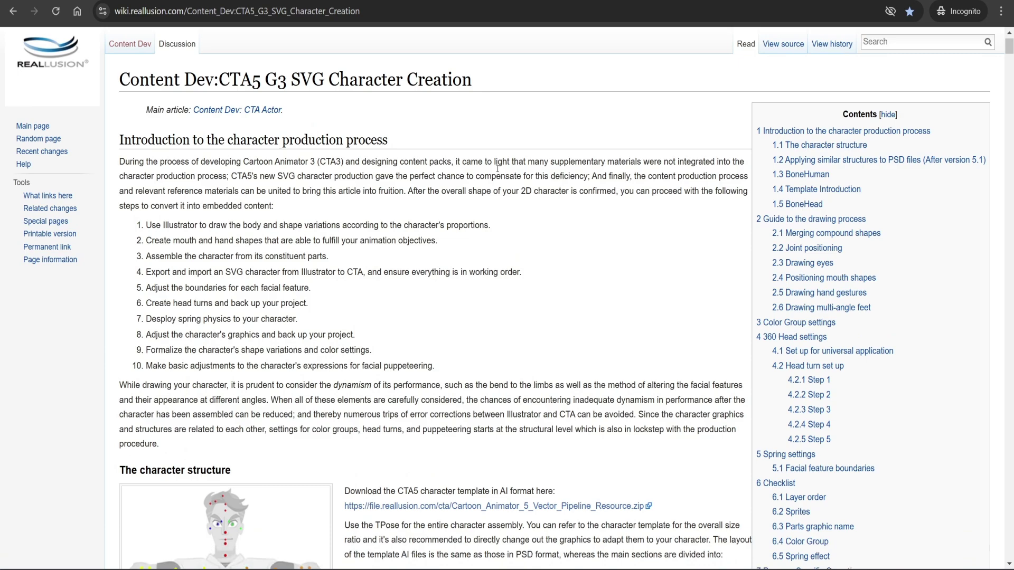
{"action": "scroll", "coordinate": [416, 191], "scroll_direction": "down", "scroll_amount": 5}
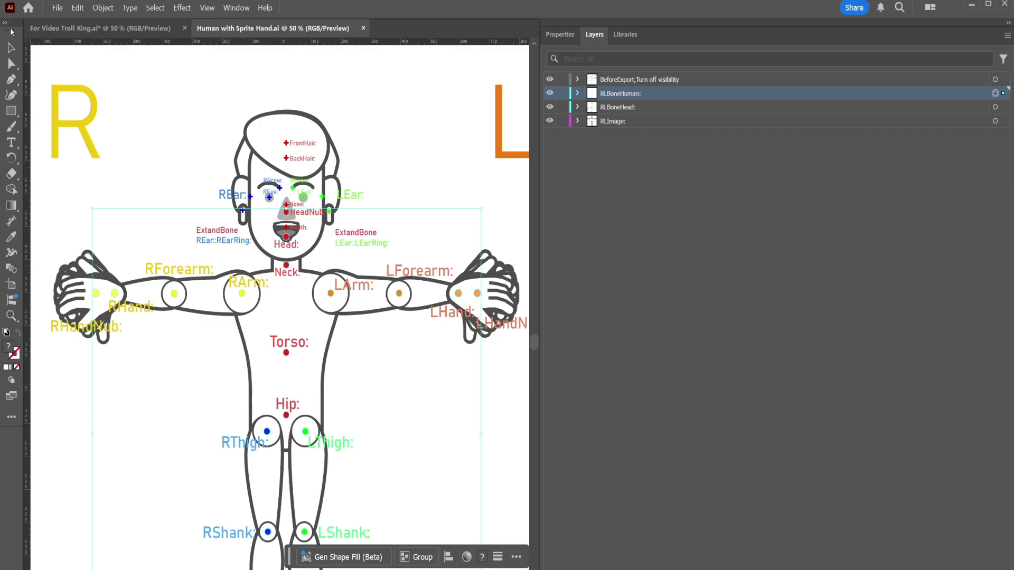
In Illustrator, paste the template's body bones into the RLBoneHuman: layer of For Video Troll King.ai and target the RLBoneHead: layer
{"action": "left_click", "coordinate": [100, 28]}
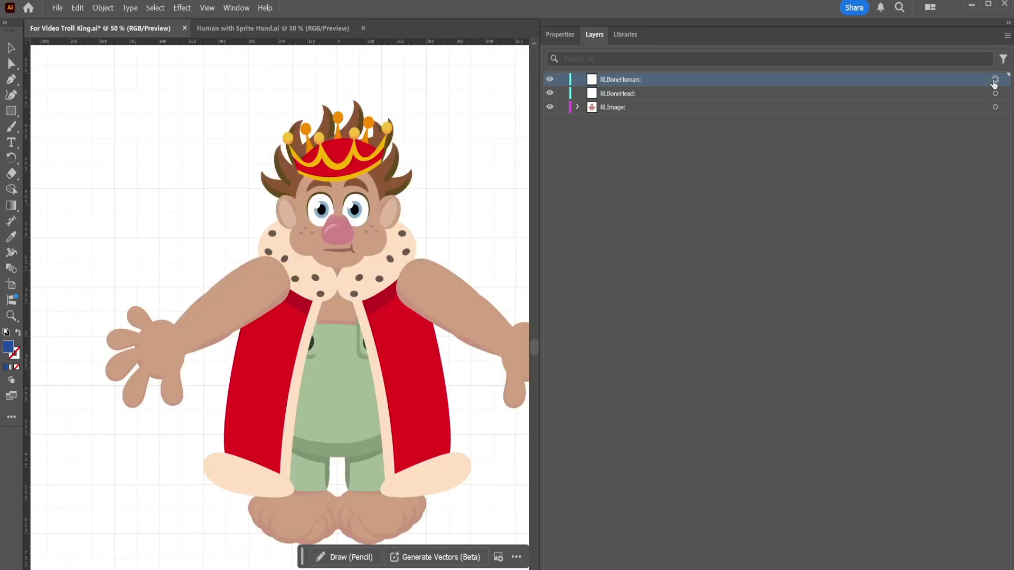
{"action": "key", "text": "ctrl+v"}
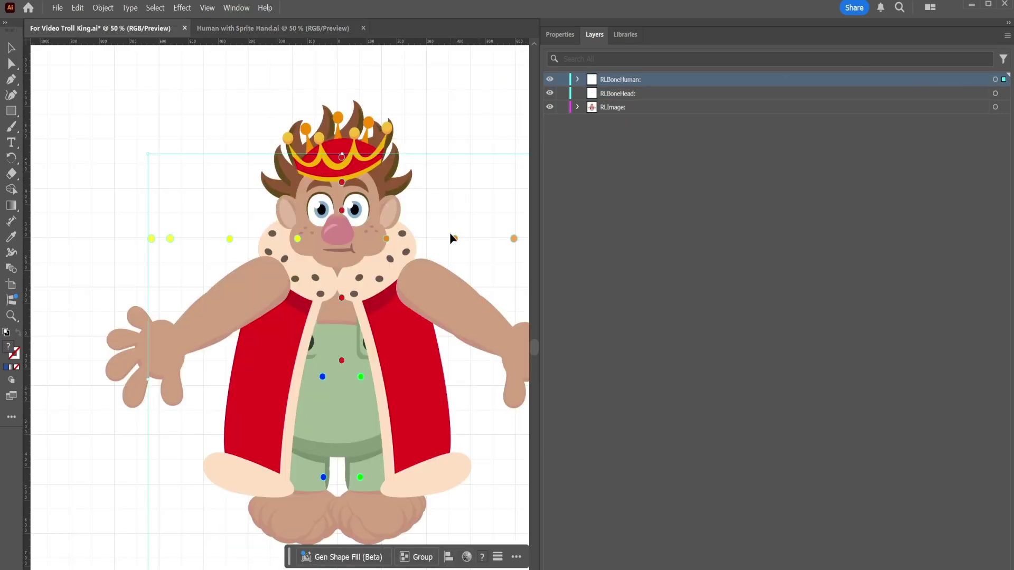
{"action": "left_click", "coordinate": [760, 93]}
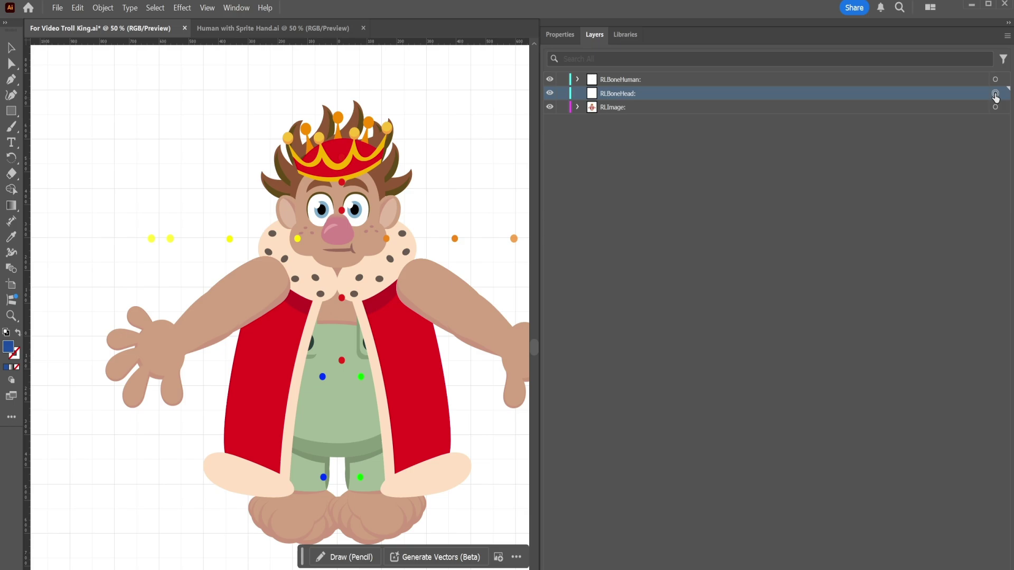
{"action": "left_click", "coordinate": [994, 80]}
{"action": "left_click", "coordinate": [995, 93]}
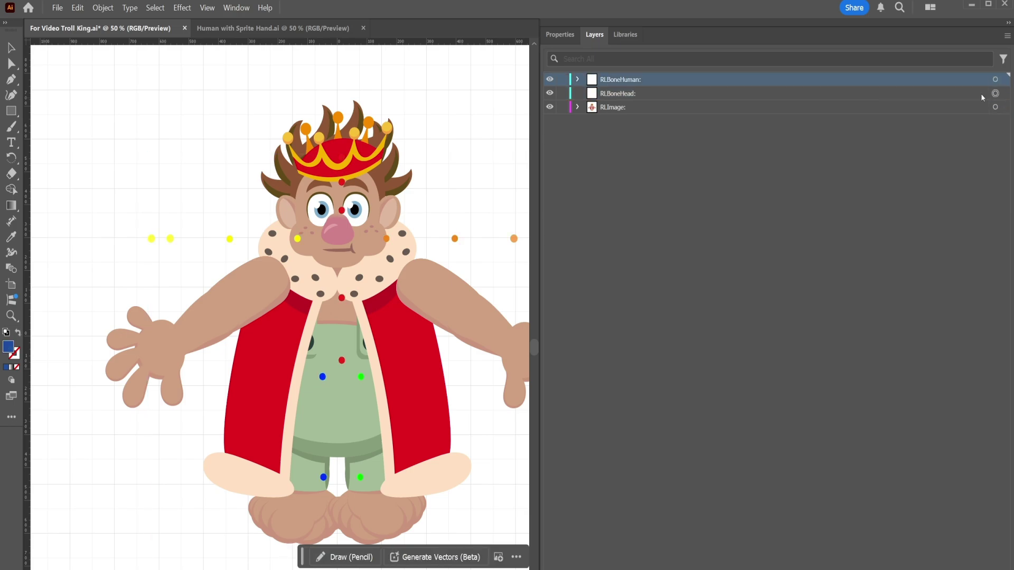
{"action": "left_click", "coordinate": [981, 97]}
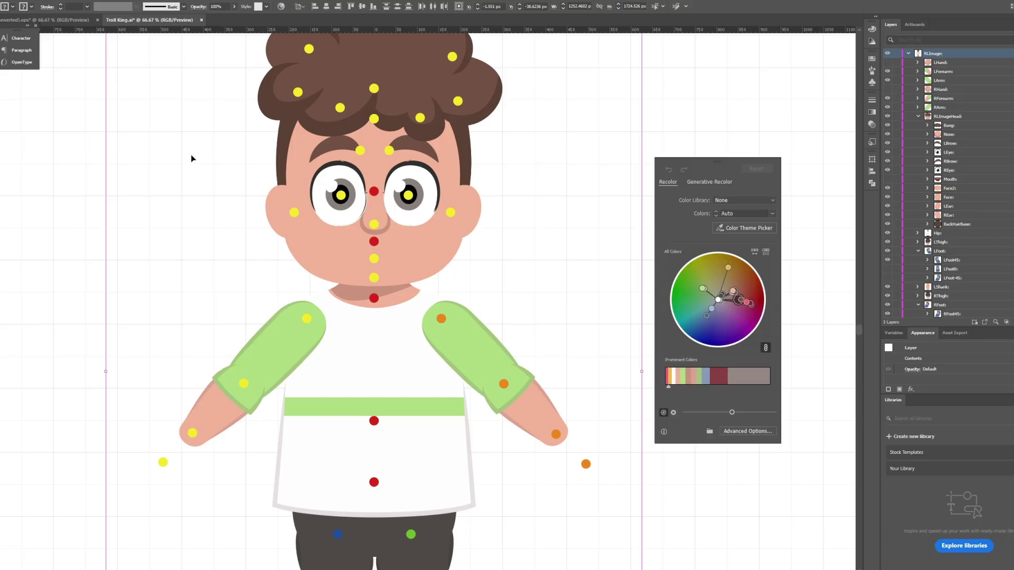
Recolor the boy character's skin to RGB 207, 160, 129 using the advanced Recolor Artwork options, and deselect the artwork
{"action": "left_click", "coordinate": [733, 434]}
{"action": "double_click", "coordinate": [686, 227]}
{"action": "left_click", "coordinate": [698, 125]}
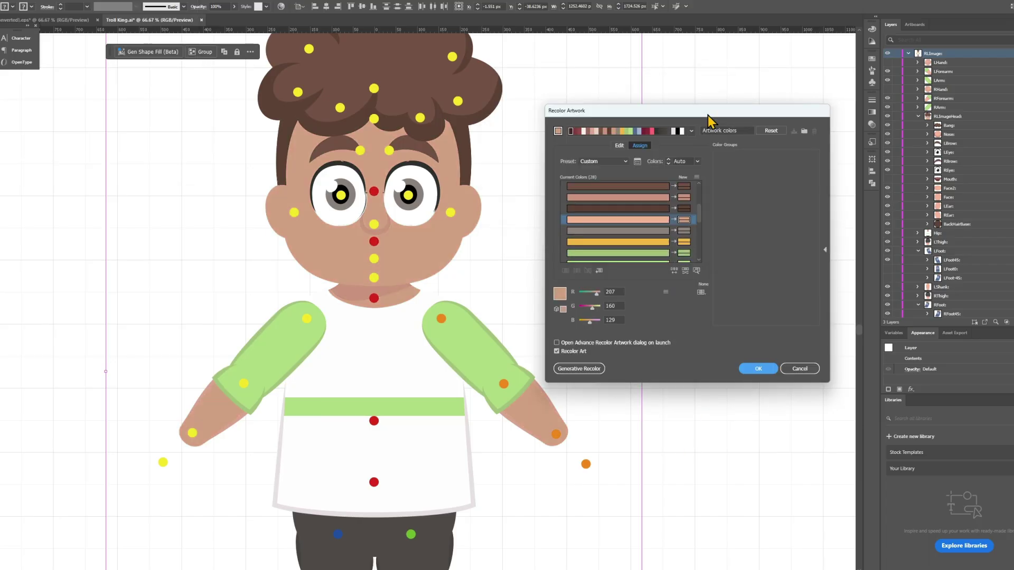
{"action": "scroll", "coordinate": [643, 209], "scroll_direction": "down", "scroll_amount": 5}
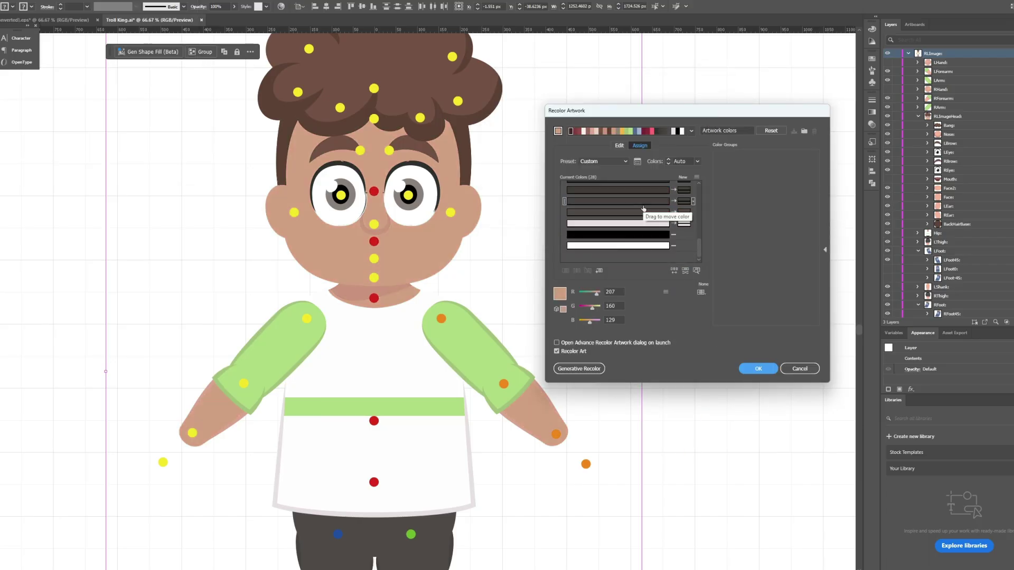
{"action": "left_click", "coordinate": [758, 369]}
{"action": "left_click", "coordinate": [739, 285]}
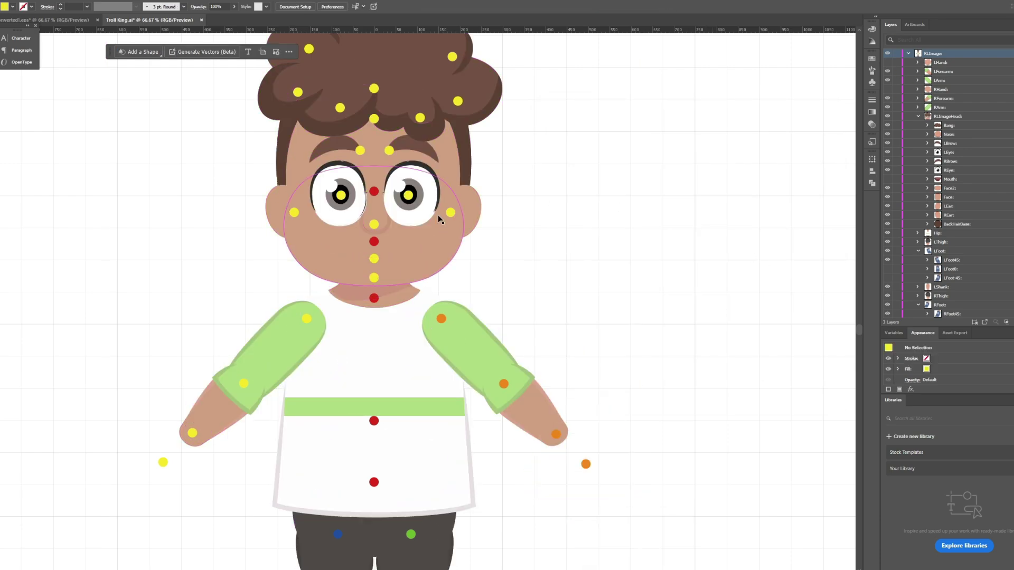
Select the boy's head group and look through its parts in RLImageHead: down to the back hair
{"action": "left_click", "coordinate": [466, 155]}
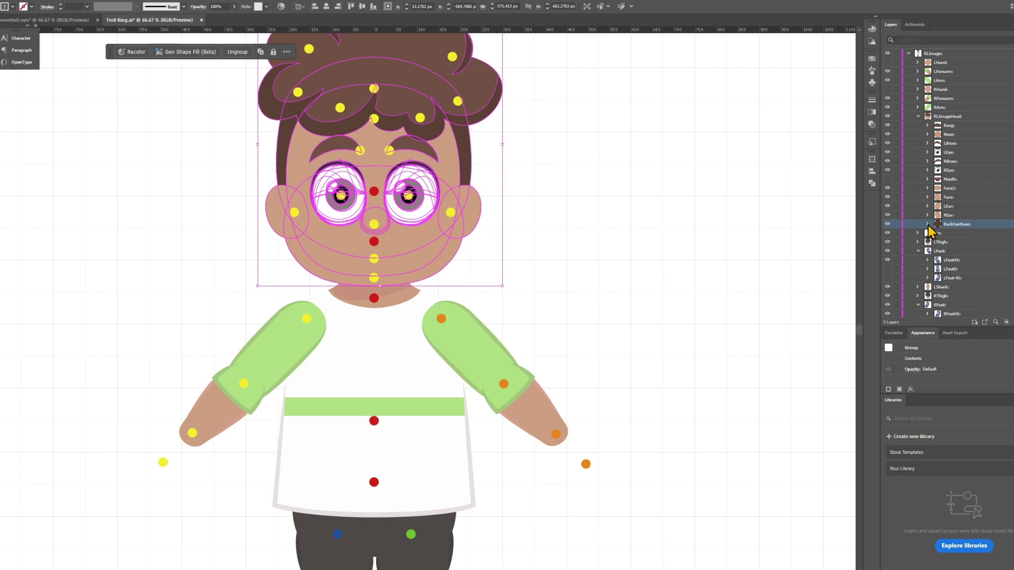
{"action": "scroll", "coordinate": [929, 231], "scroll_direction": "down", "scroll_amount": 1}
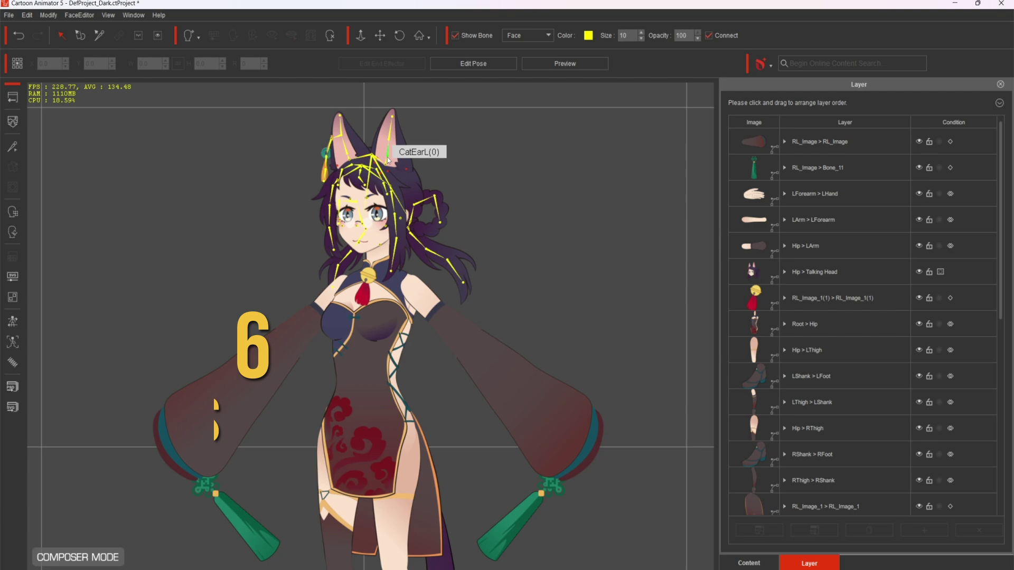
In Cartoon Animator's Composer mode, rotate the cat-eared character's CatEarL, REarring and LBTail bones
{"action": "left_click", "coordinate": [390, 154]}
{"action": "left_click_drag", "start_coordinate": [420, 139], "coordinate": [424, 153]}
{"action": "left_click_drag", "start_coordinate": [332, 142], "coordinate": [346, 146]}
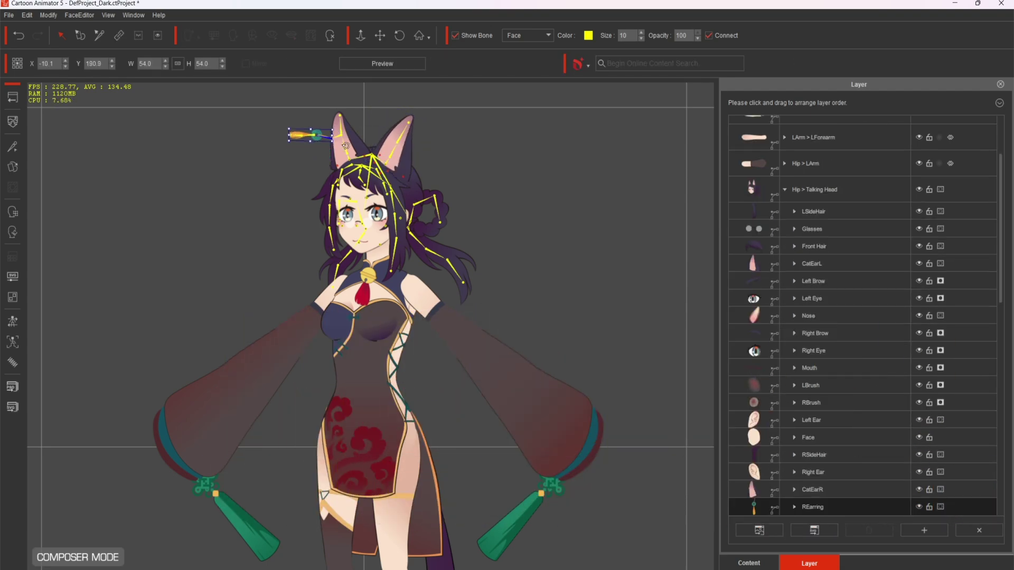
{"action": "left_click", "coordinate": [411, 236]}
{"action": "left_click_drag", "start_coordinate": [465, 196], "coordinate": [484, 160]}
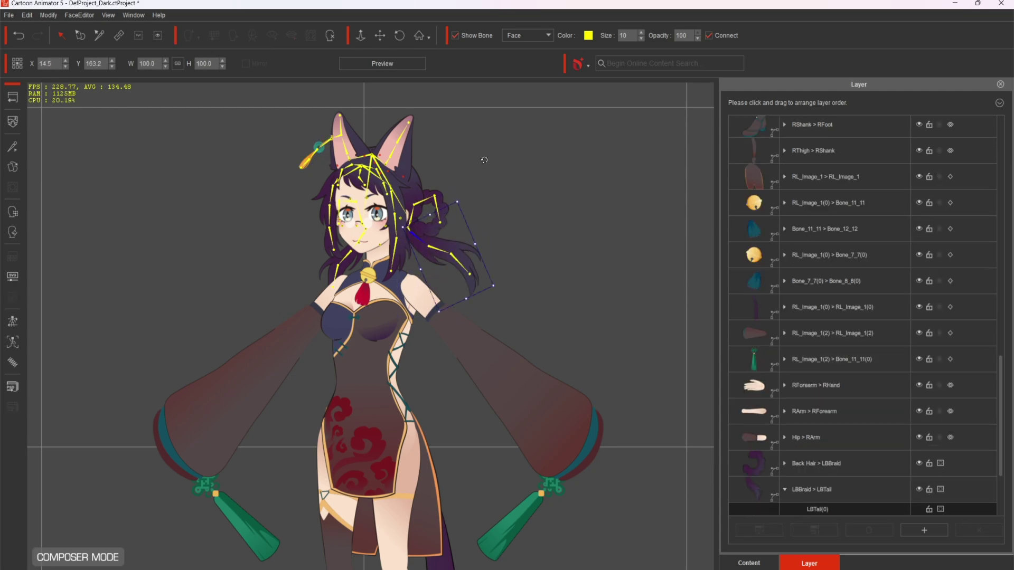
Try to swing the purple tail behind the cat-eared character's dress and select her left side hair
{"action": "left_click", "coordinate": [446, 548]}
{"action": "left_click_drag", "start_coordinate": [488, 396], "coordinate": [555, 392]}
{"action": "left_click", "coordinate": [394, 221]}
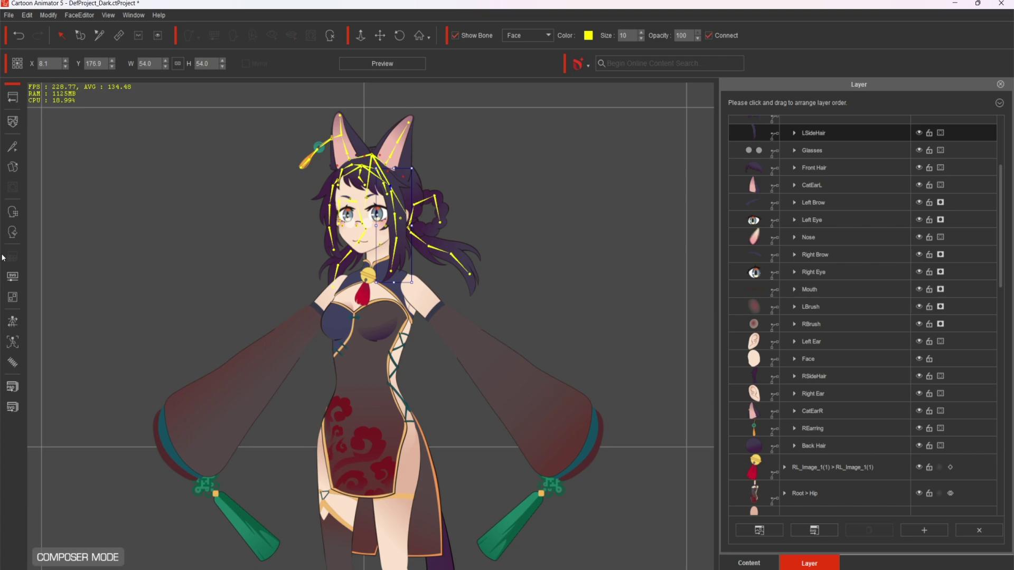
Open the cat-eared character's head in the 360 Head Creator, check it at half-side, full-side and upper-corner angles, and start the preview
{"action": "left_click", "coordinate": [13, 233]}
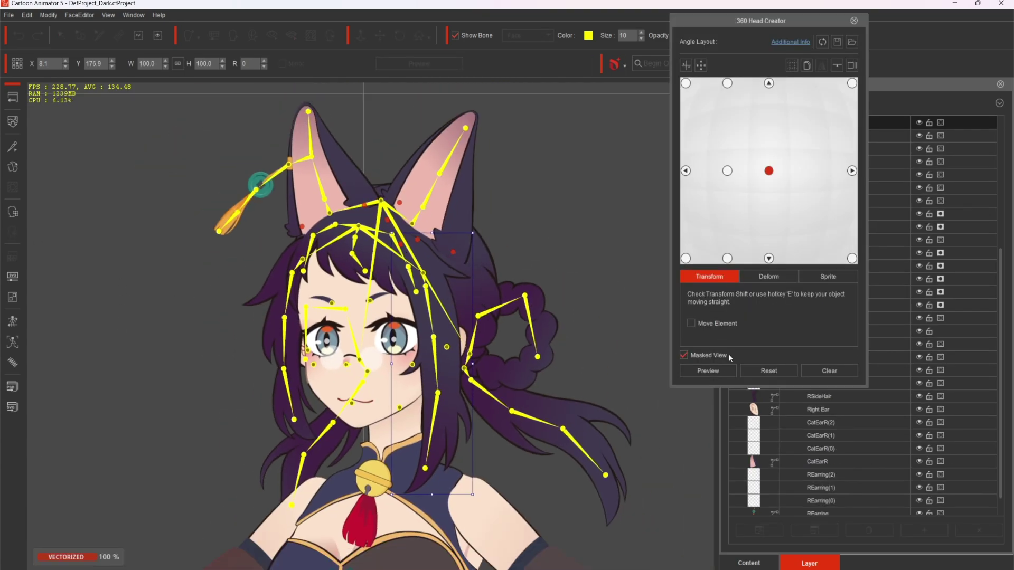
{"action": "left_click_drag", "start_coordinate": [786, 20], "coordinate": [783, 63]}
{"action": "left_click", "coordinate": [724, 214]}
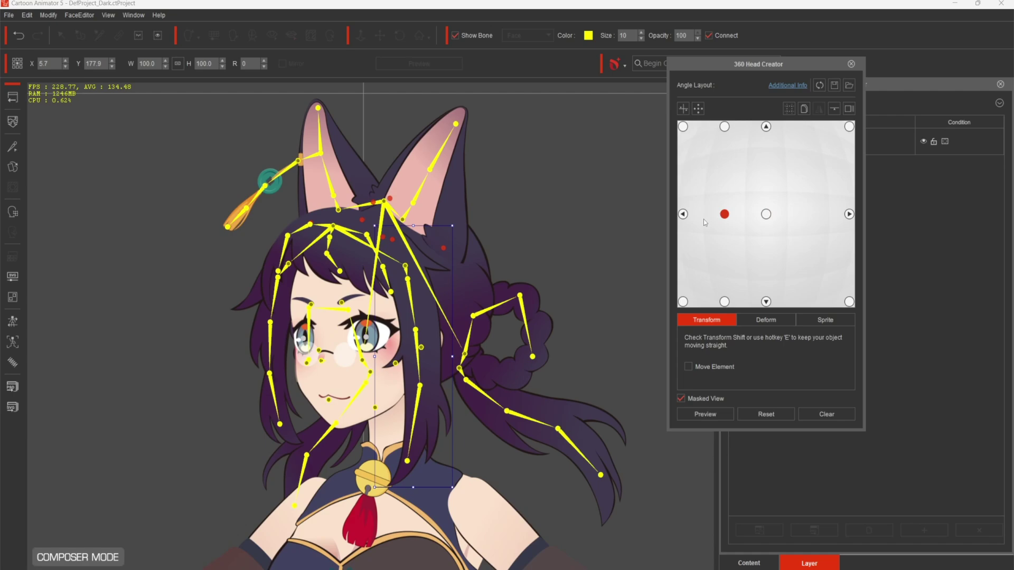
{"action": "left_click", "coordinate": [682, 214]}
{"action": "left_click", "coordinate": [683, 127]}
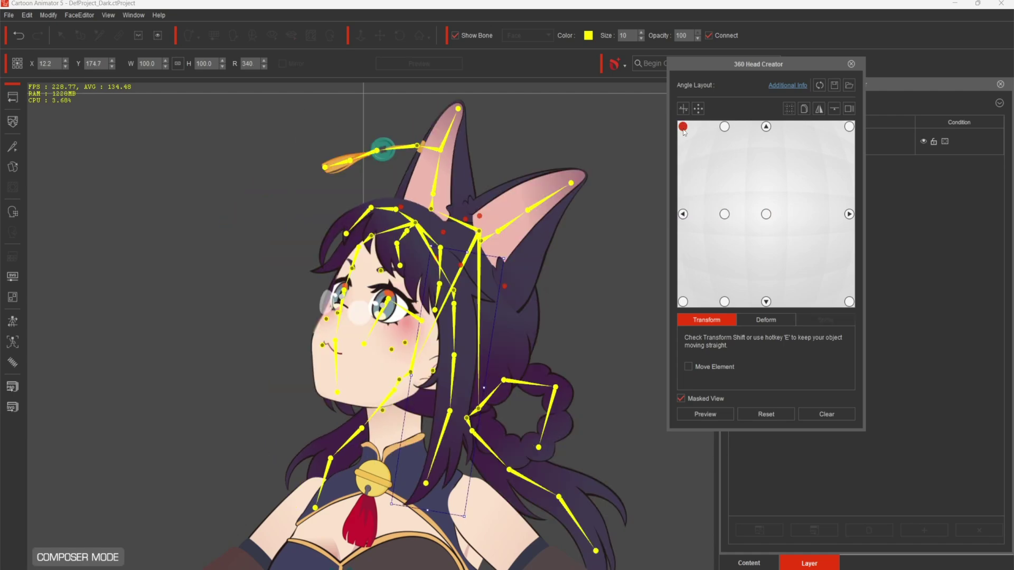
{"action": "left_click", "coordinate": [724, 214]}
{"action": "left_click", "coordinate": [706, 414]}
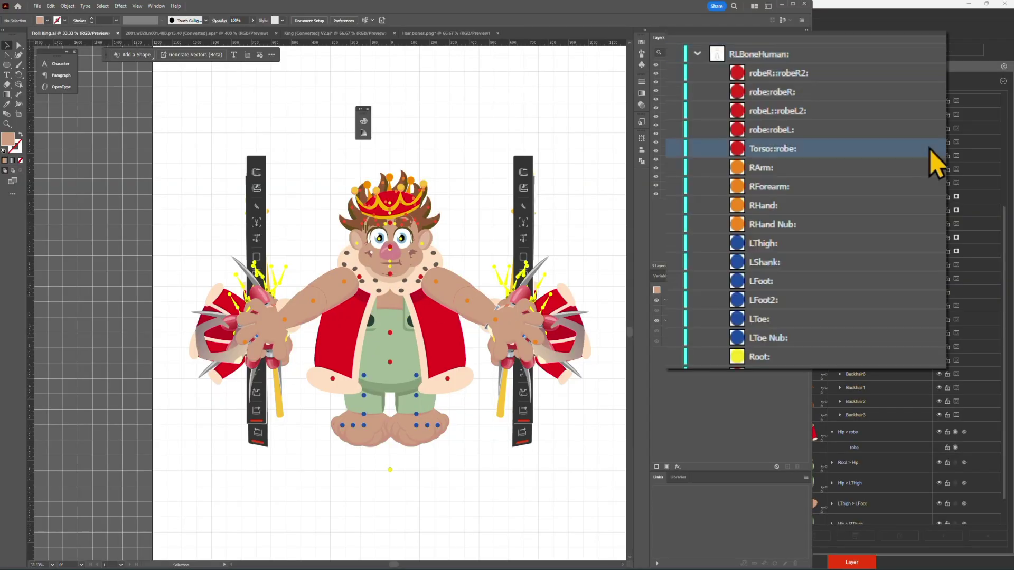
In Illustrator, open the name of the robe:robeL: bone in the RLBoneHuman: layer for editing
{"action": "double_click", "coordinate": [772, 132]}
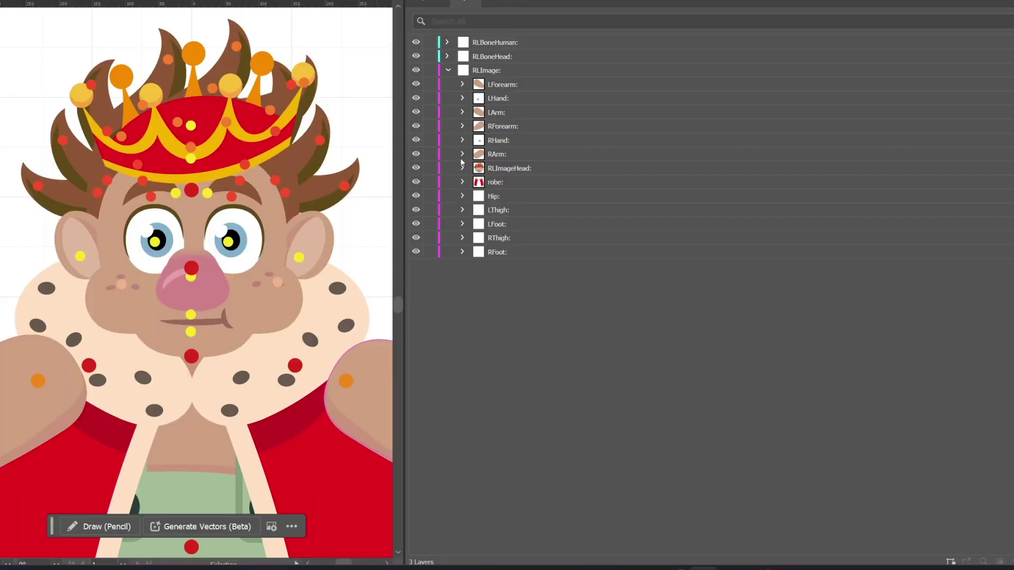
Review how the troll king's RLImageHead: group is structured by selecting the LEye: artwork and the whole head
{"action": "left_click", "coordinate": [462, 167]}
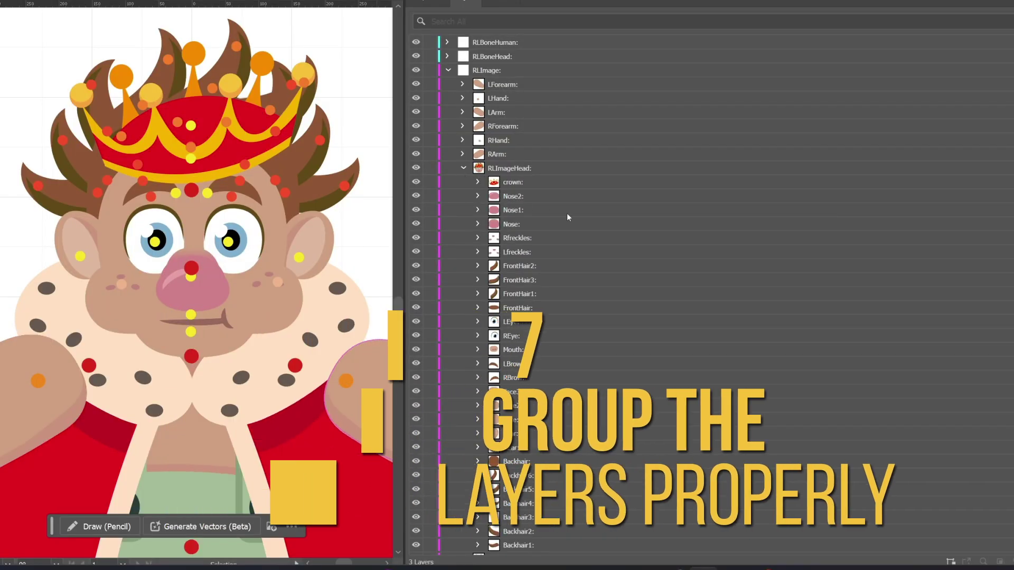
{"action": "scroll", "coordinate": [544, 285], "scroll_direction": "down", "scroll_amount": 1}
{"action": "left_click", "coordinate": [670, 280]}
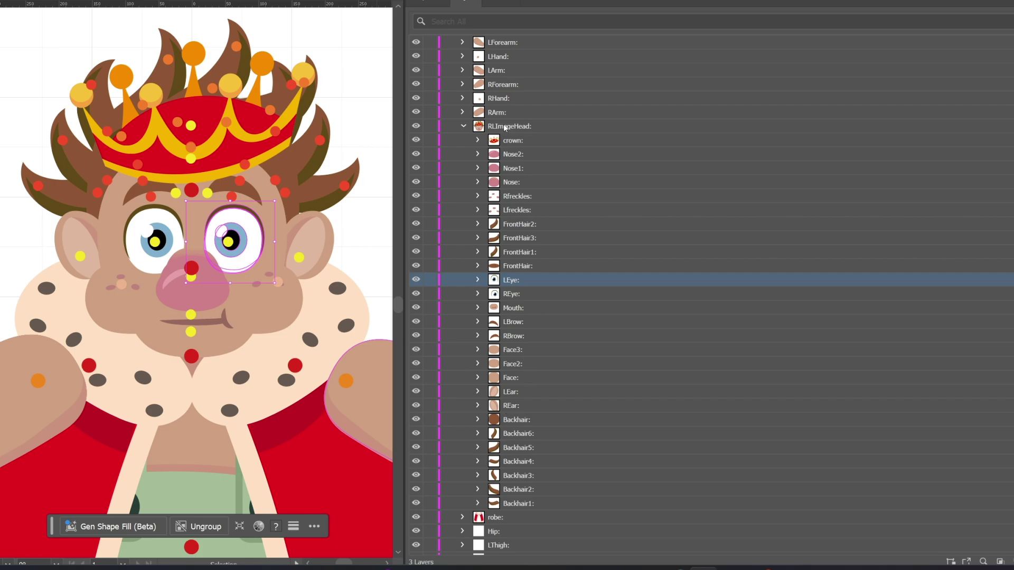
{"action": "left_click", "coordinate": [926, 126]}
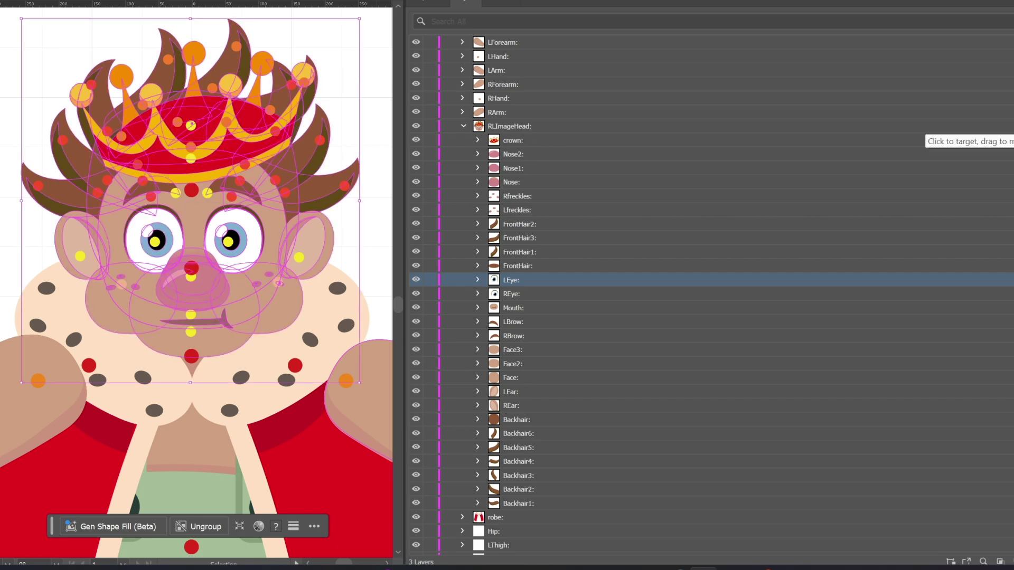
{"action": "left_click", "coordinate": [463, 126]}
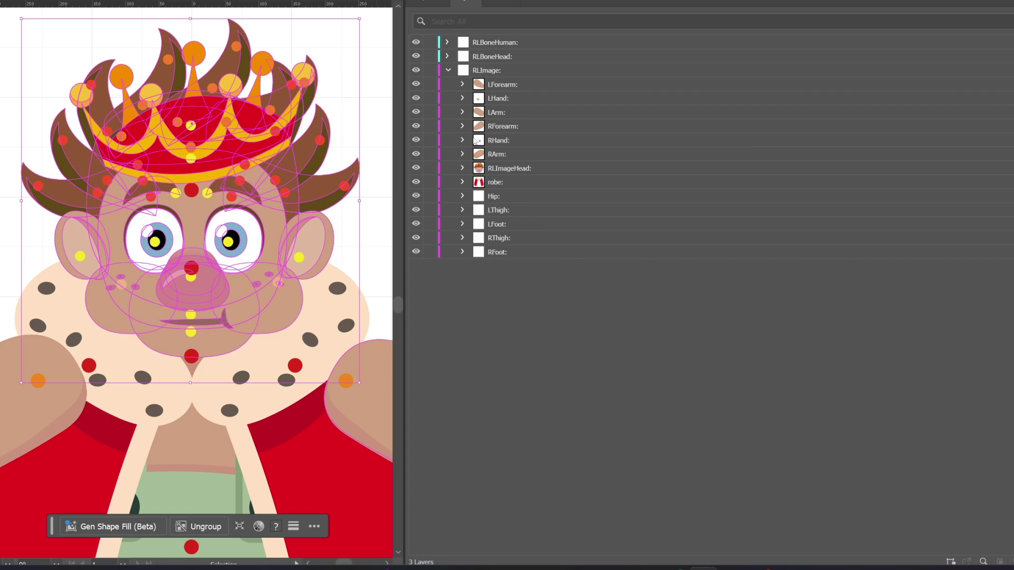
{"action": "left_click", "coordinate": [467, 169]}
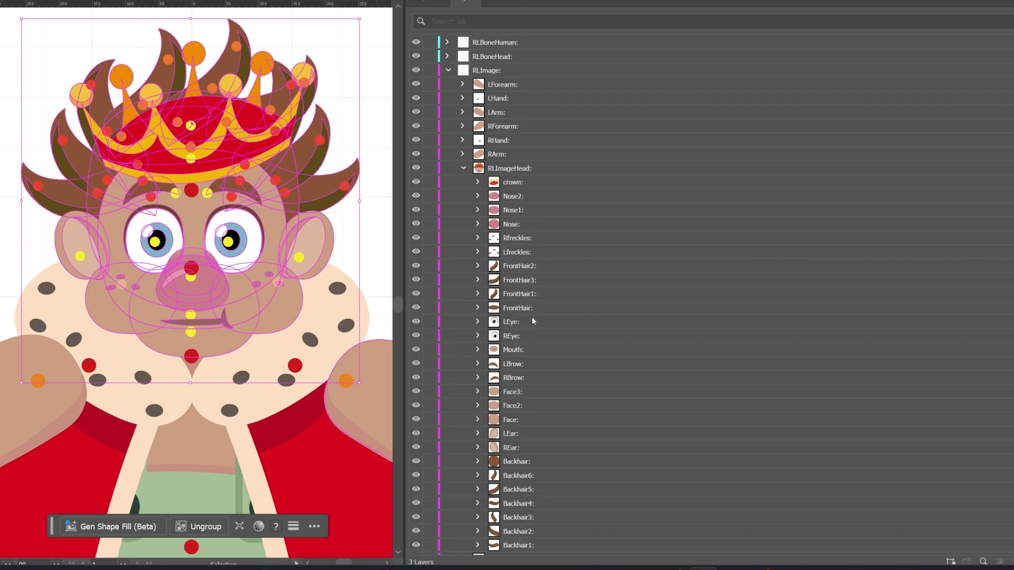
Expand the LEye: group through Normal: and Iris: down to the individual iris ellipses
{"action": "scroll", "coordinate": [533, 321], "scroll_direction": "down", "scroll_amount": 3}
{"action": "left_click", "coordinate": [478, 241]}
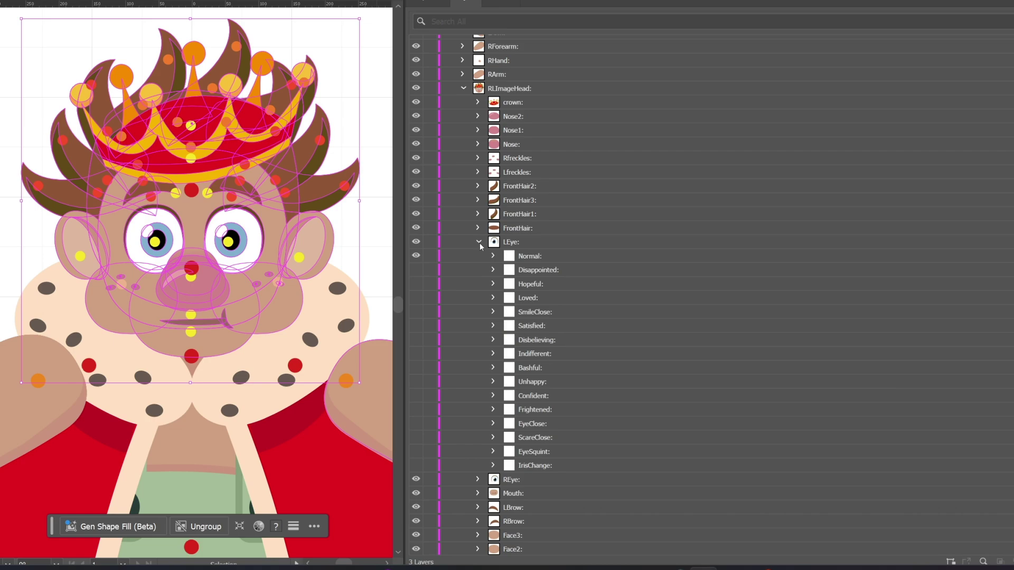
{"action": "left_click", "coordinate": [494, 256]}
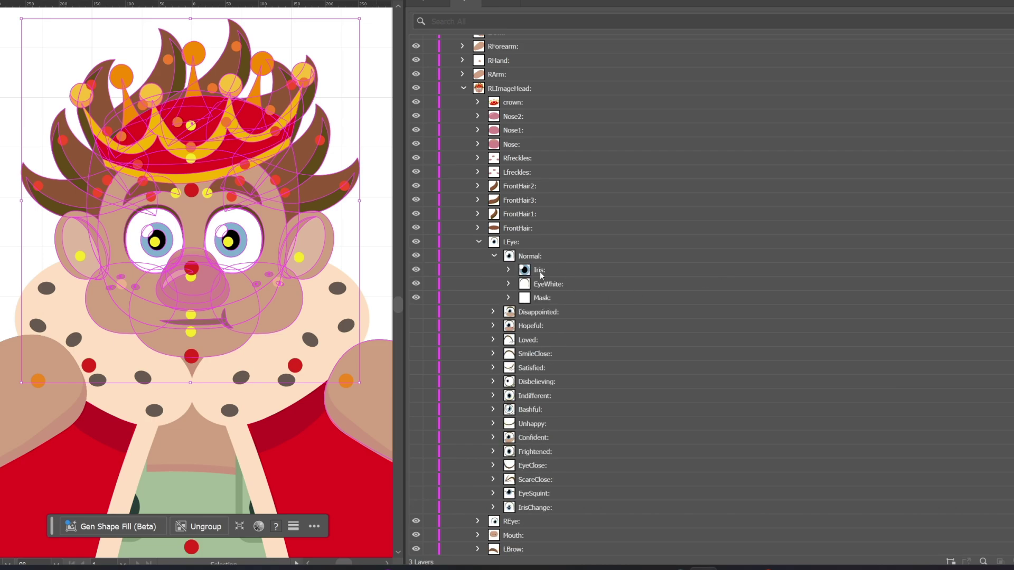
{"action": "left_click", "coordinate": [509, 270]}
{"action": "left_click", "coordinate": [524, 284]}
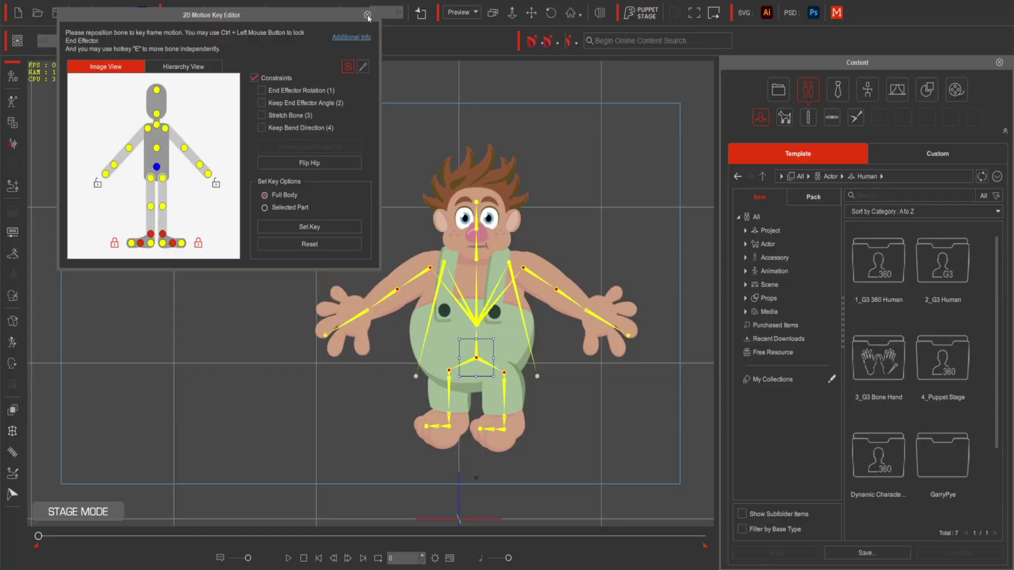
In Cartoon Animator, apply a Walk Confidently motion from a walk search and a Hand Wave performance from a wave search to the troll
{"action": "left_click", "coordinate": [368, 15]}
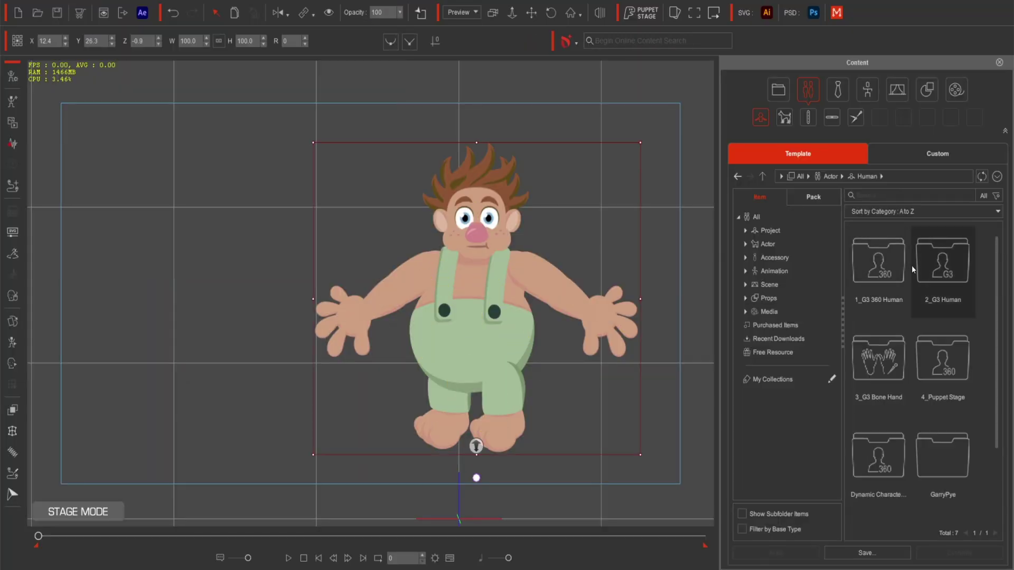
{"action": "left_click", "coordinate": [756, 271]}
{"action": "left_click", "coordinate": [898, 195]}
{"action": "type", "text": "walk"}
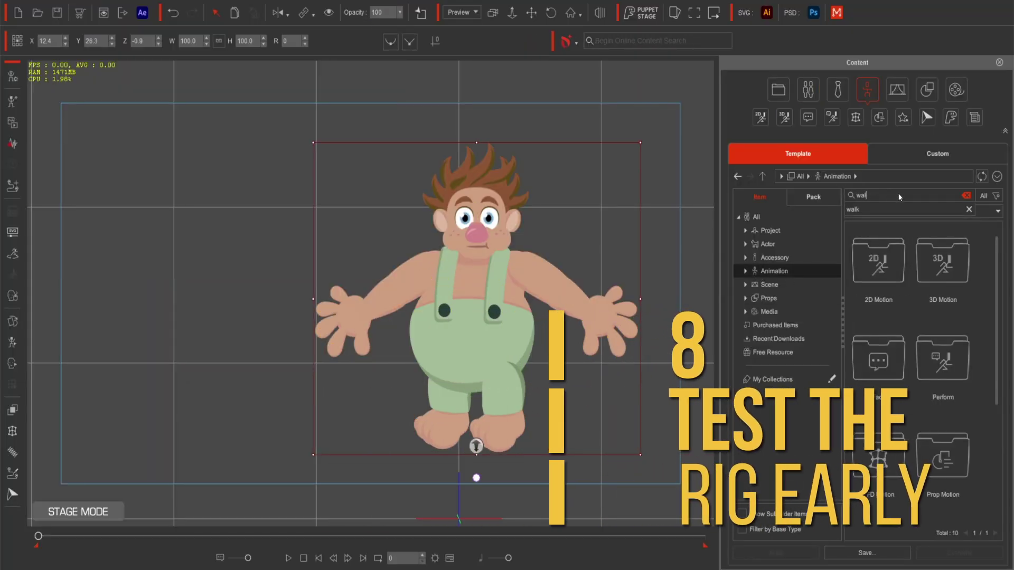
{"action": "key", "text": "Return"}
{"action": "scroll", "coordinate": [944, 454], "scroll_direction": "down", "scroll_amount": 1}
{"action": "double_click", "coordinate": [946, 454]}
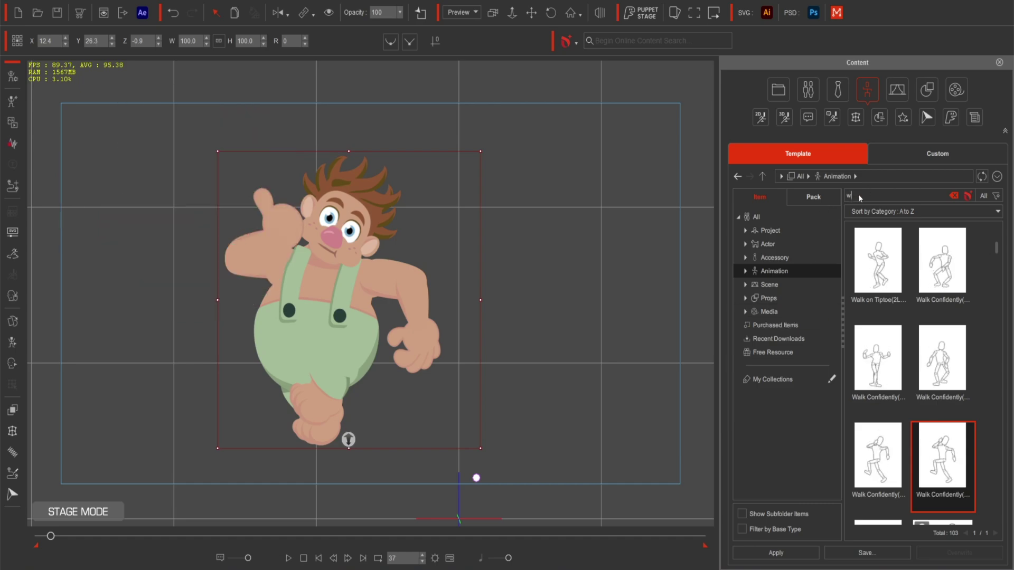
{"action": "double_click", "coordinate": [880, 269]}
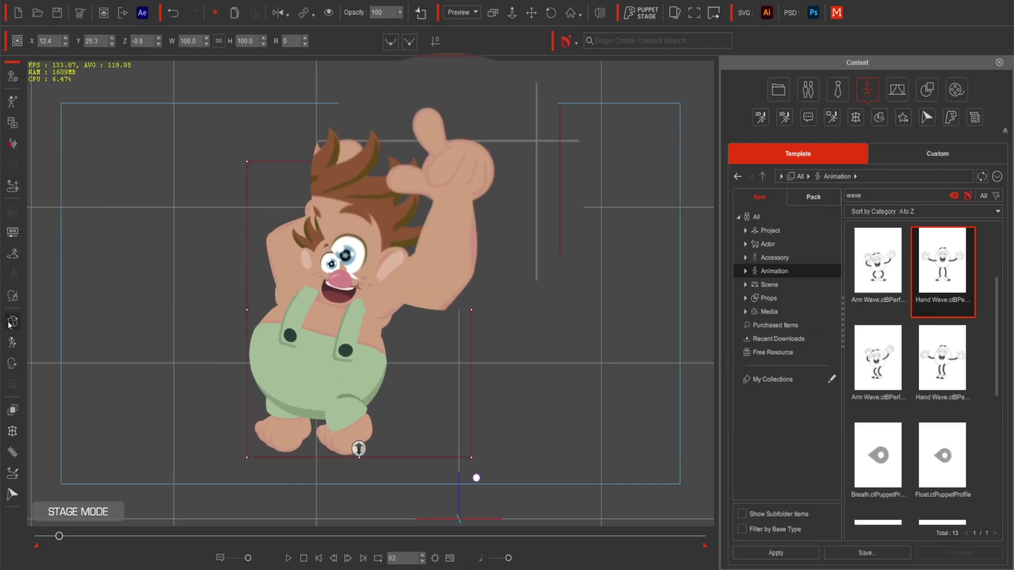
Swap the troll's RHand and LHand sprites to 08Open in the Sprite Editor and move slightly further along the timeline
{"action": "double_click", "coordinate": [464, 164]}
{"action": "left_click", "coordinate": [731, 97]}
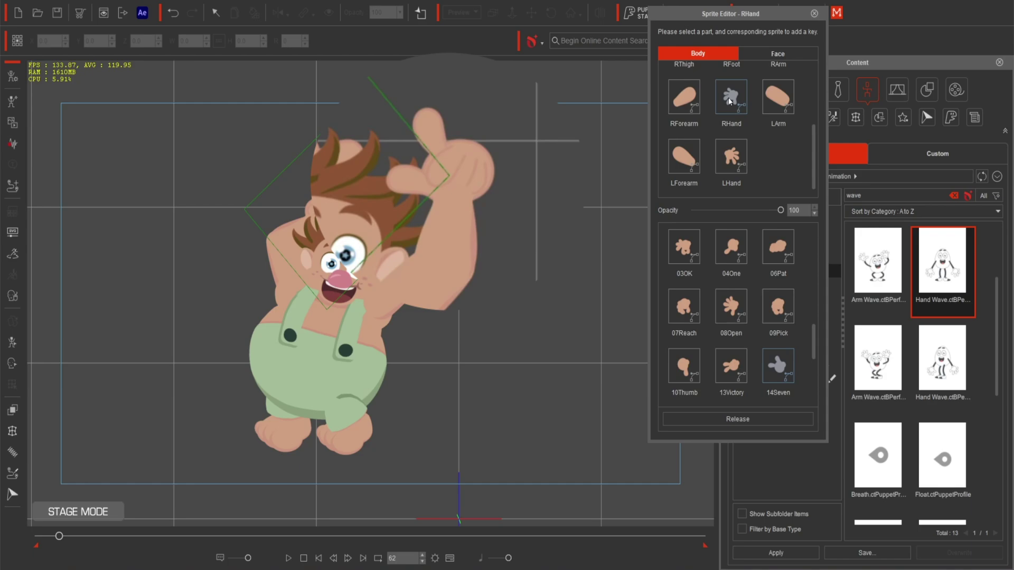
{"action": "left_click", "coordinate": [730, 307]}
{"action": "left_click", "coordinate": [486, 164]}
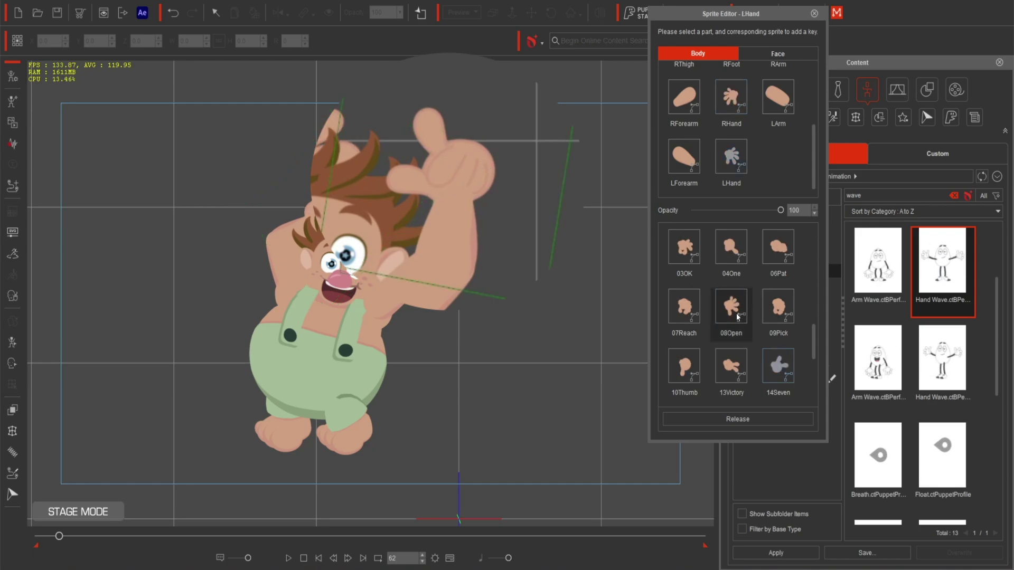
{"action": "left_click", "coordinate": [734, 310]}
{"action": "left_click_drag", "start_coordinate": [59, 536], "coordinate": [63, 537]}
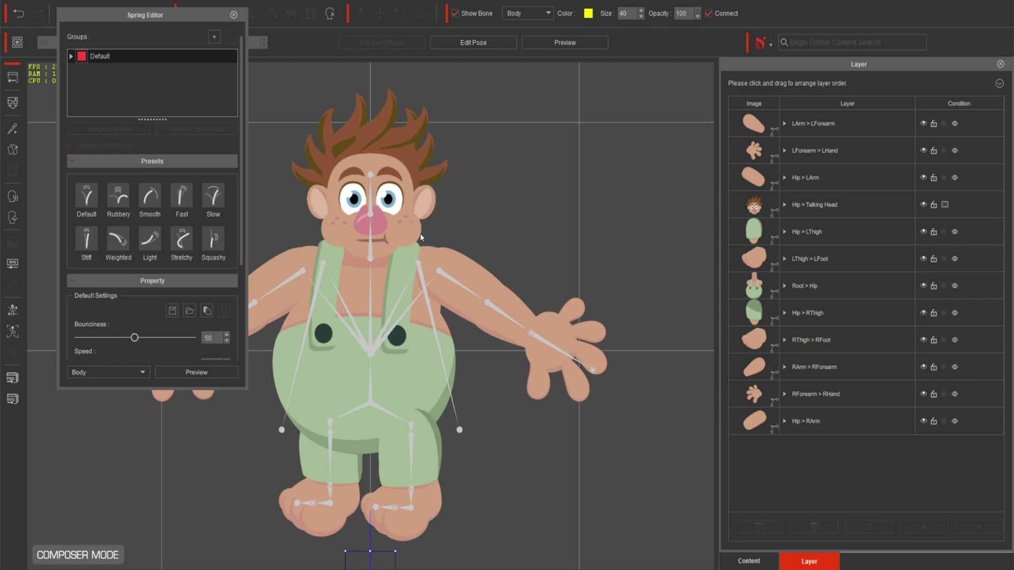
Close the Spring Editor and preview the troll's head in the 360 Head Creator
{"action": "left_click", "coordinate": [425, 216]}
{"action": "left_click", "coordinate": [233, 15]}
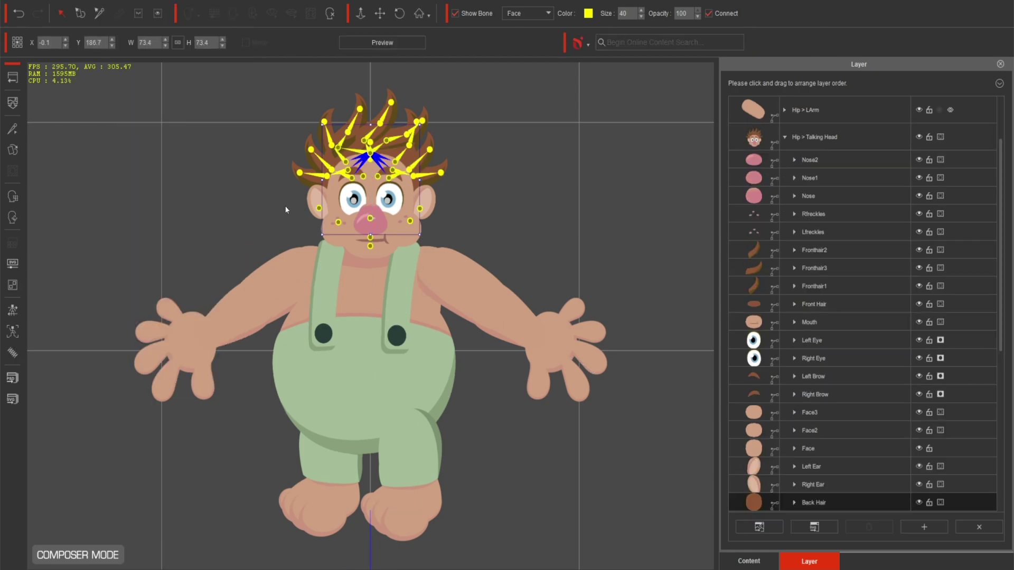
{"action": "left_click", "coordinate": [13, 218]}
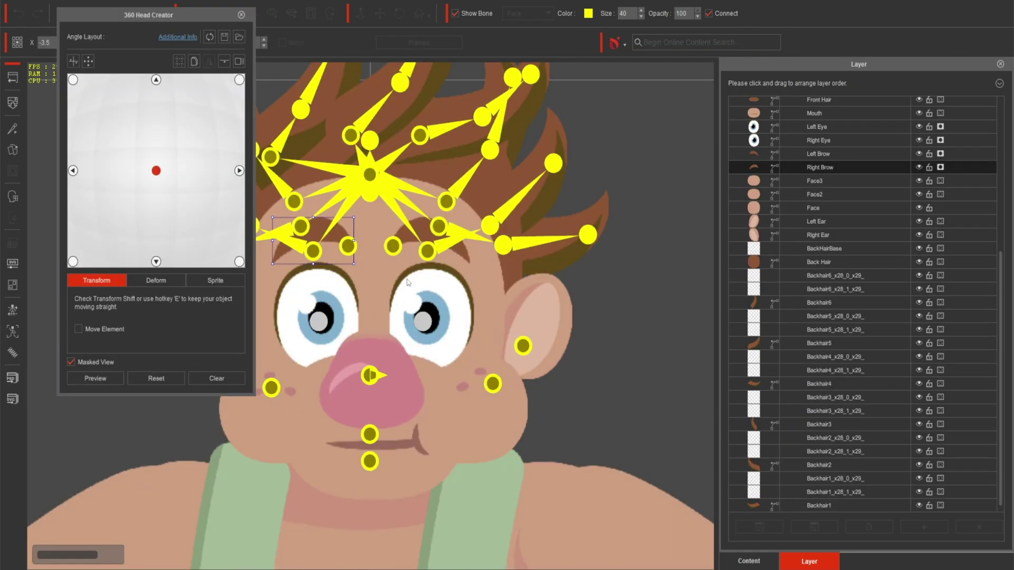
{"action": "scroll", "coordinate": [407, 318], "scroll_direction": "down", "scroll_amount": 3}
{"action": "left_click", "coordinate": [106, 379]}
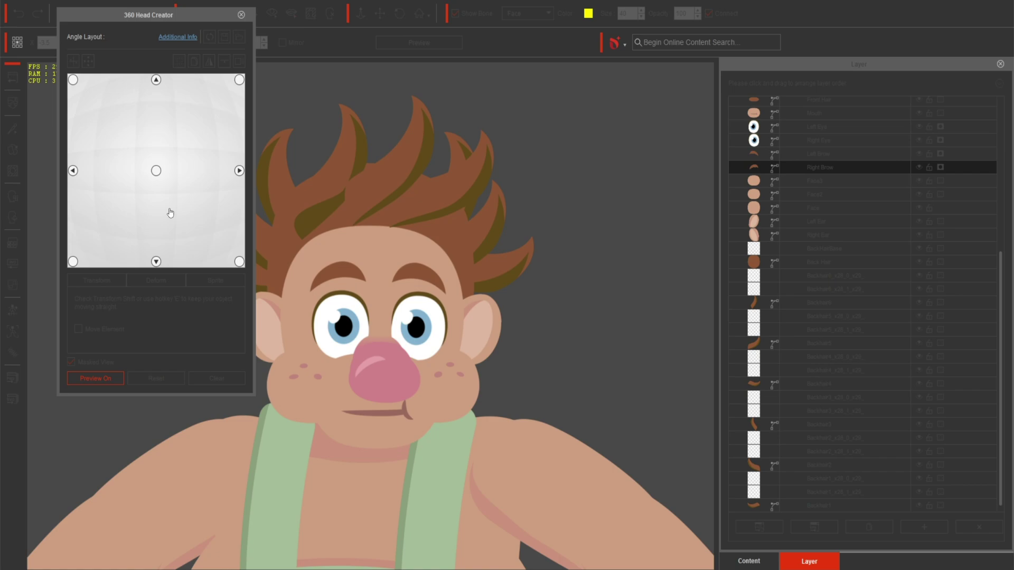
Open the Calibration tool for the troll and play all the sample face motions
{"action": "left_click", "coordinate": [15, 312]}
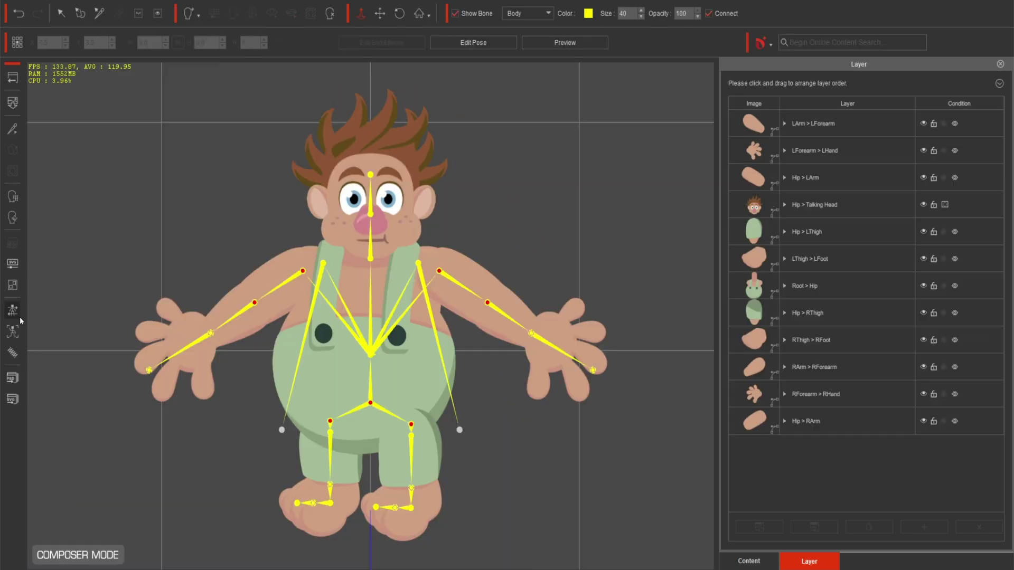
{"action": "left_click", "coordinate": [14, 313]}
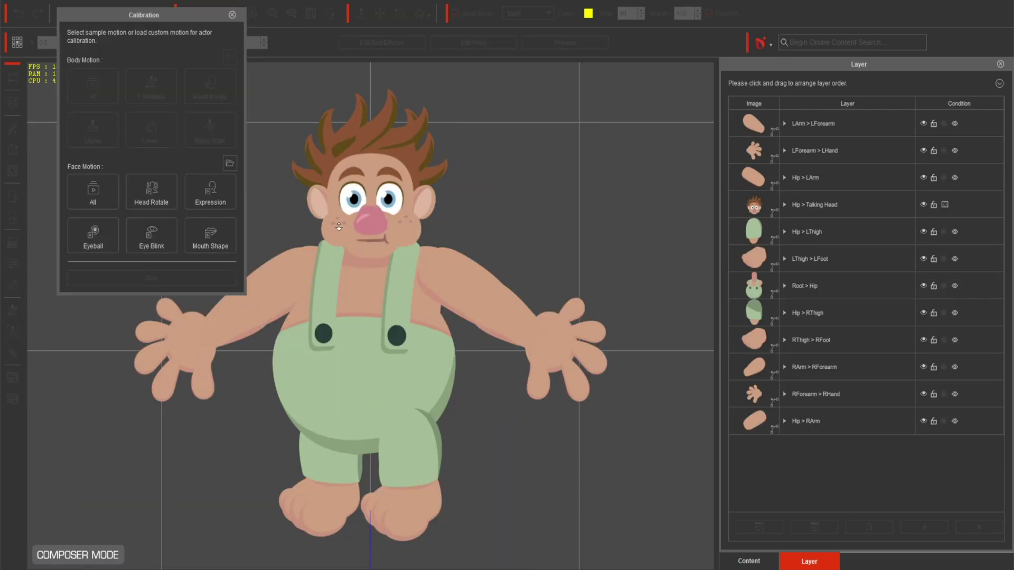
{"action": "left_click", "coordinate": [92, 196]}
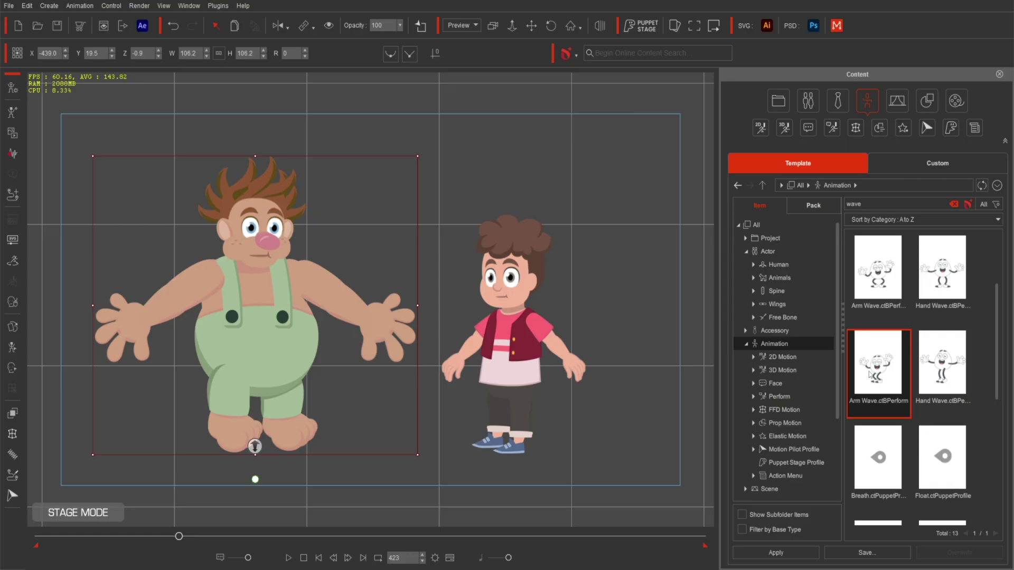
In Stage mode, apply the Arm Wave performance to the troll and the Hand Wave performance to the boy
{"action": "double_click", "coordinate": [876, 365]}
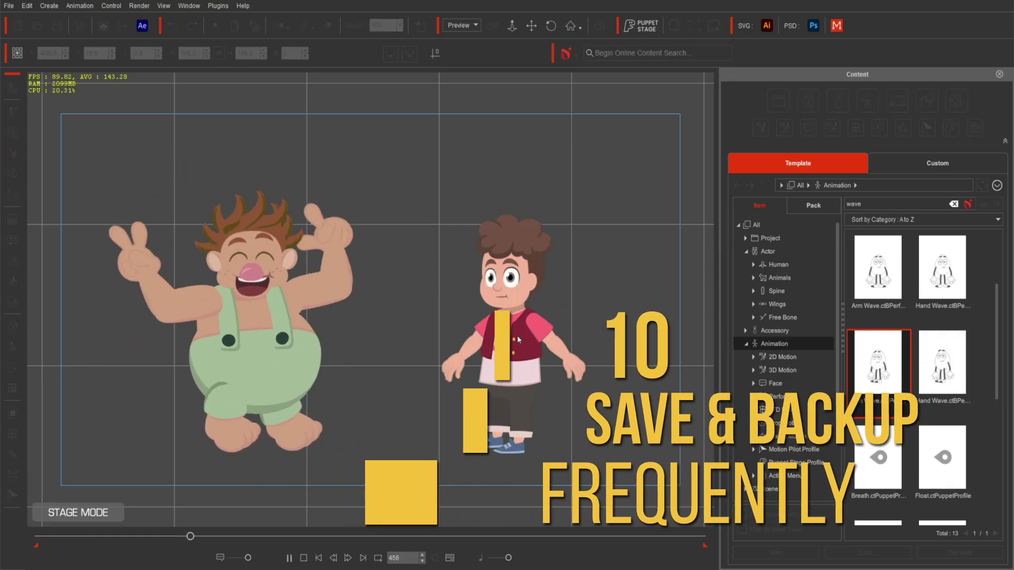
{"action": "left_click", "coordinate": [517, 335]}
{"action": "double_click", "coordinate": [942, 364]}
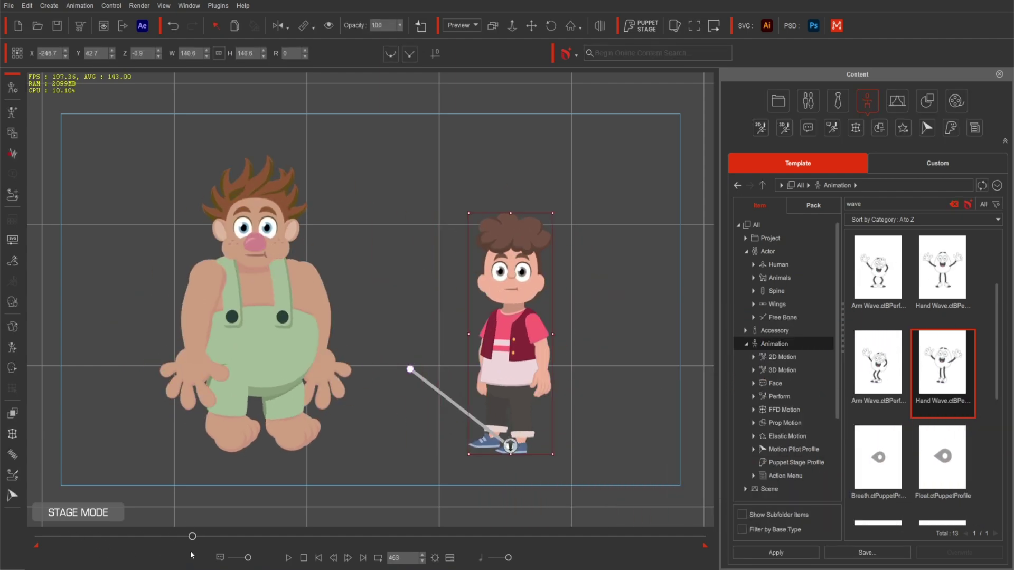
Bring up the commands for saving the project
{"action": "left_click", "coordinate": [9, 5]}
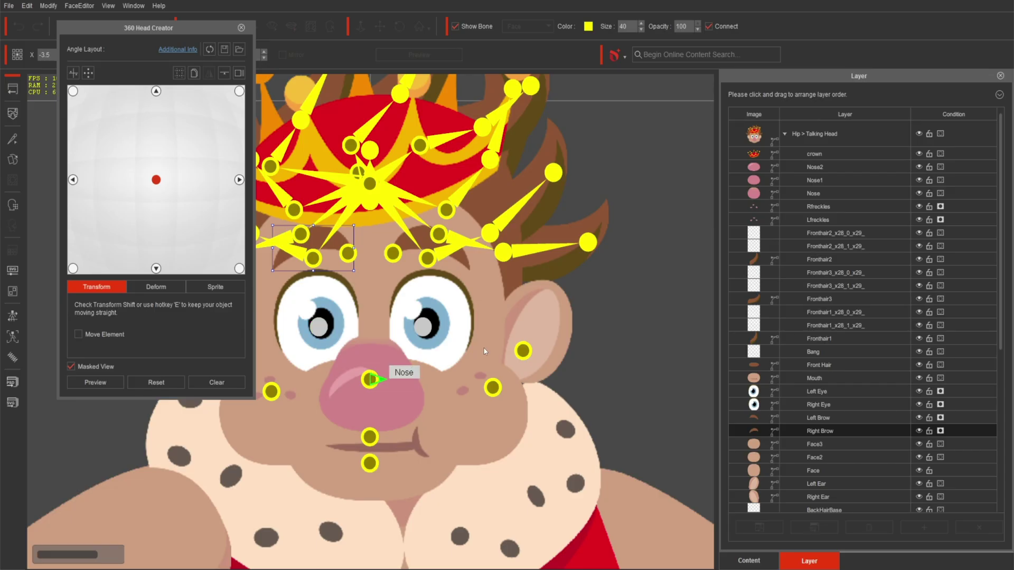
Check the crowned troll king's head at side and downward angles in the 360 Head Creator and close it
{"action": "scroll", "coordinate": [597, 342], "scroll_direction": "down", "scroll_amount": 3}
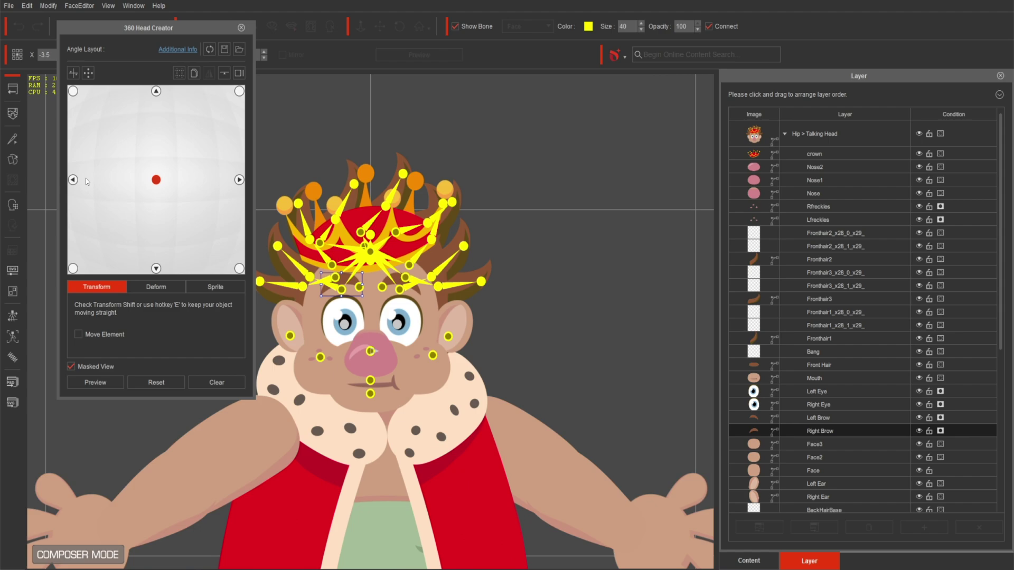
{"action": "left_click", "coordinate": [73, 179]}
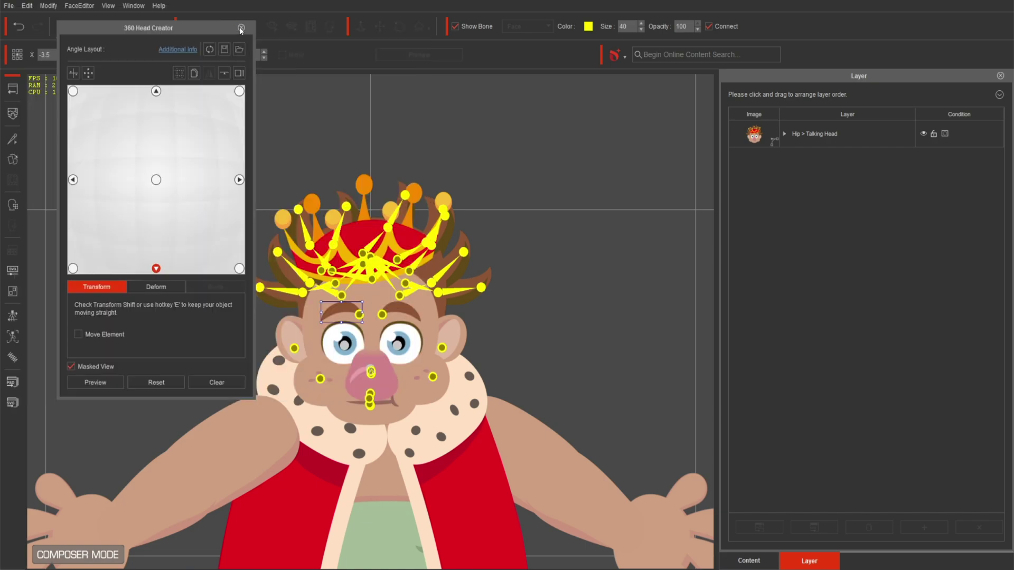
{"action": "left_click", "coordinate": [241, 28]}
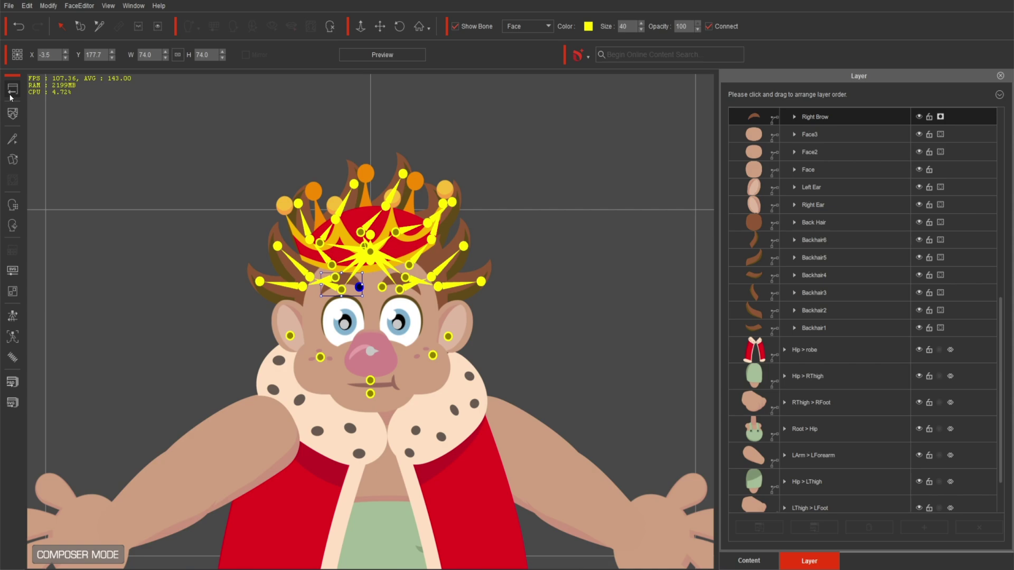